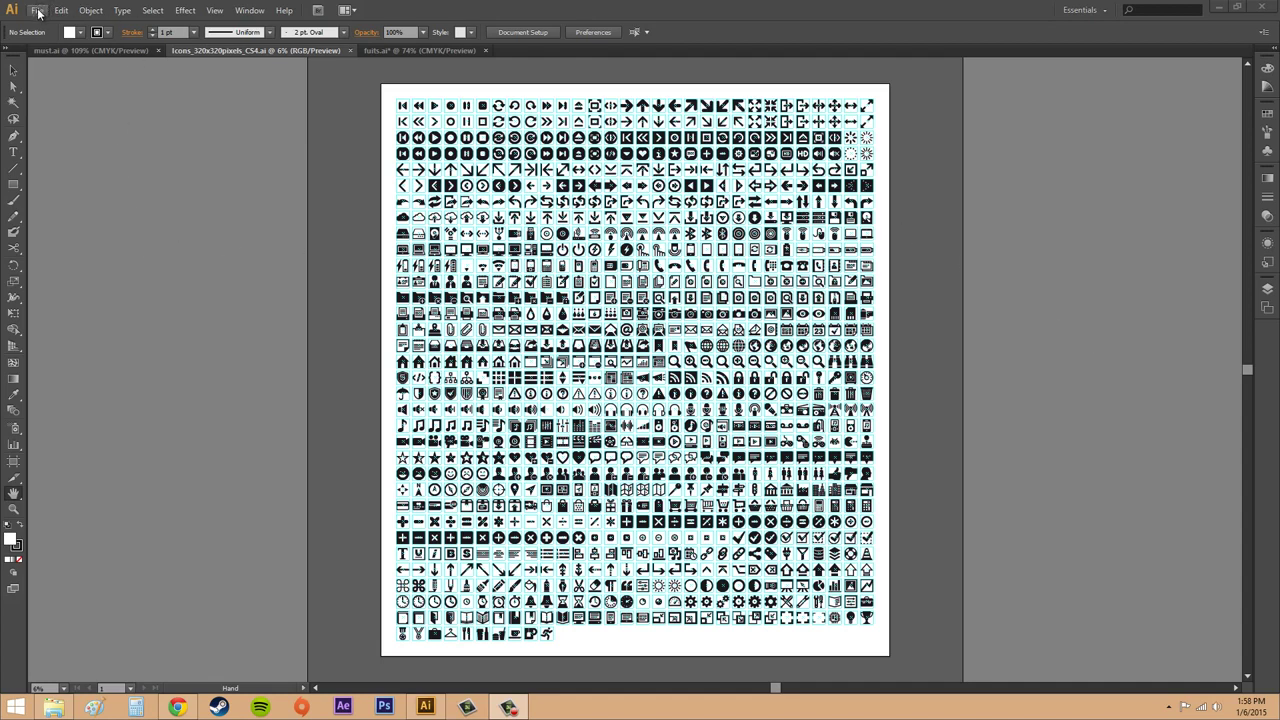
- Start setting up a new document named start and look through the profile options, keeping Web
{"action": "left_click", "coordinate": [38, 11]}
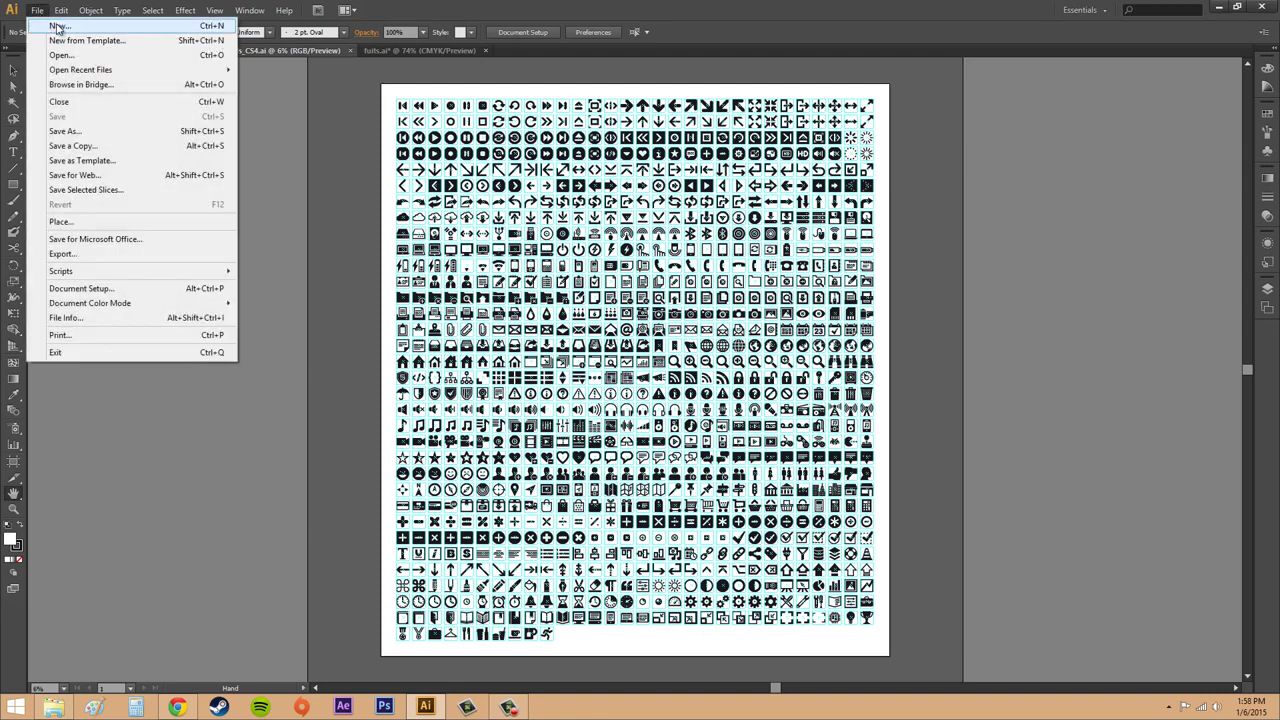
{"action": "left_click", "coordinate": [70, 27]}
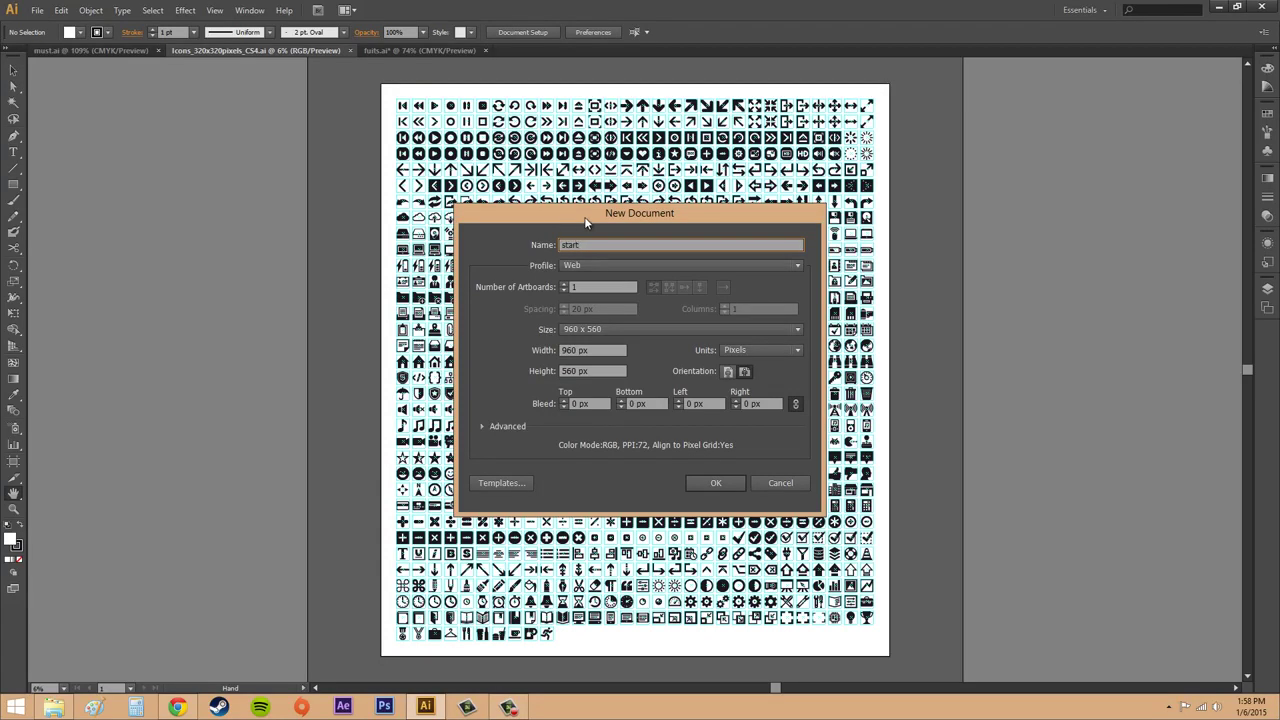
{"action": "left_click", "coordinate": [643, 264]}
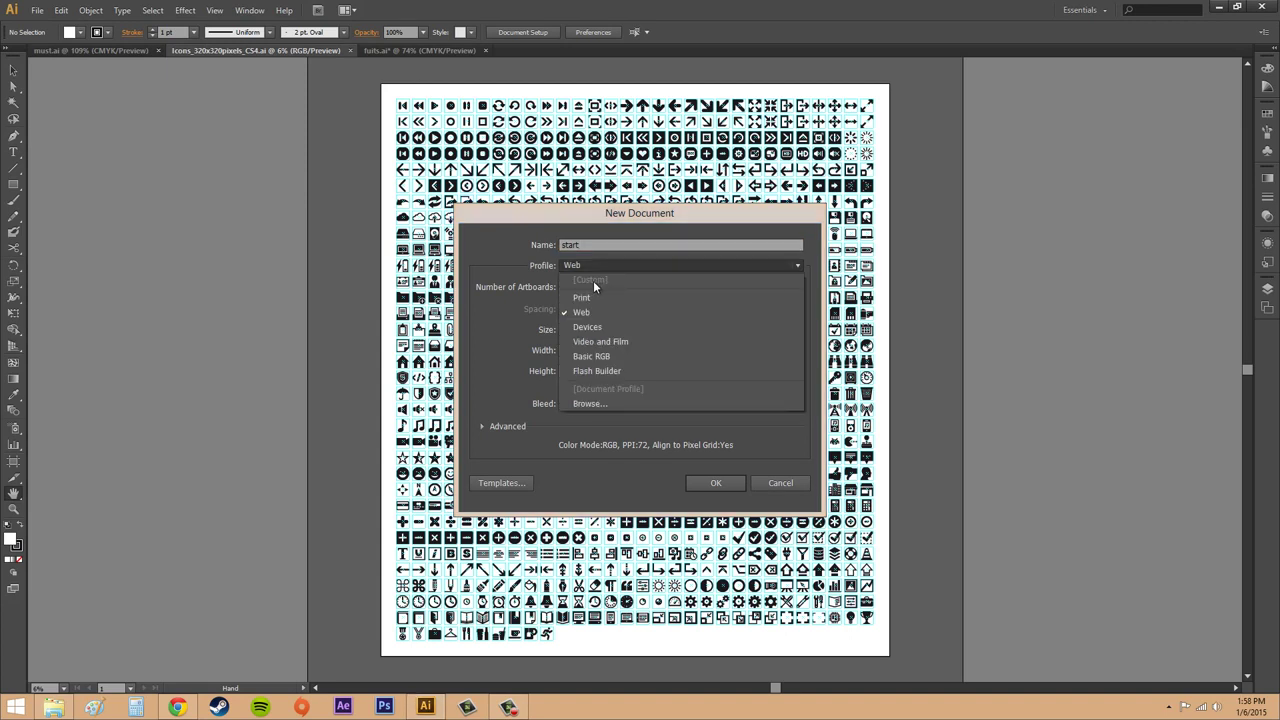
{"action": "left_click", "coordinate": [565, 268]}
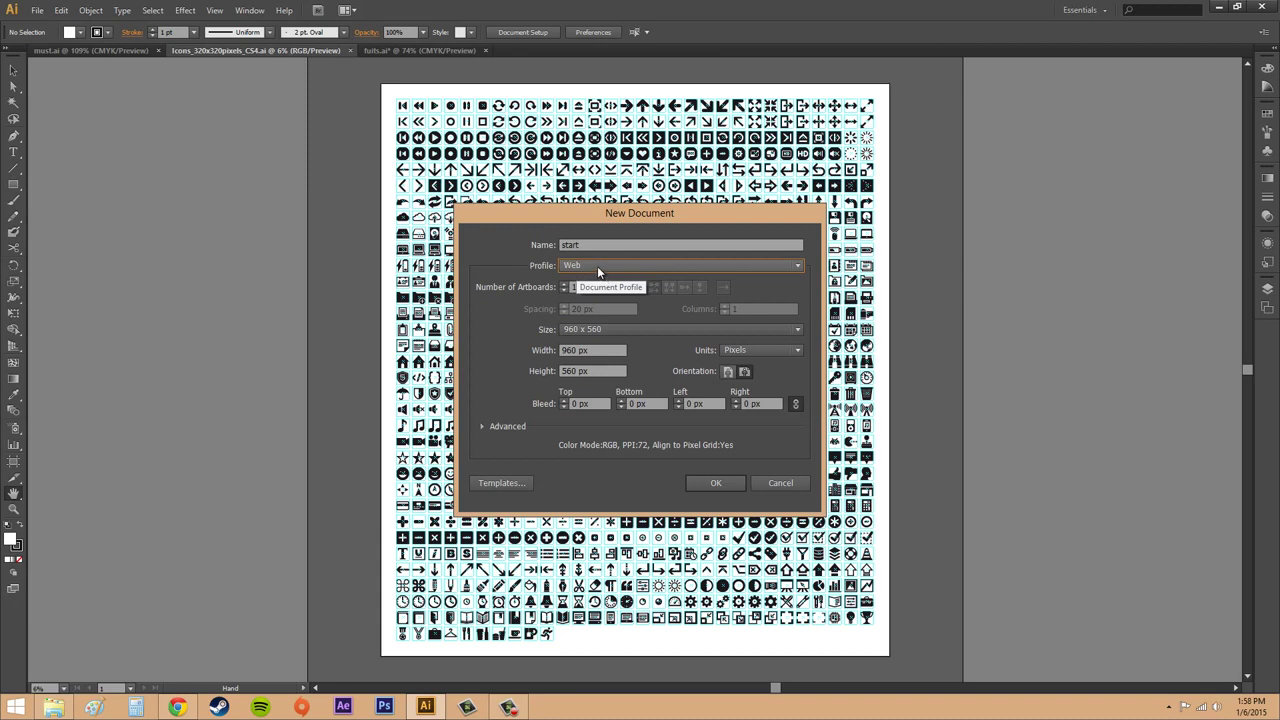
{"action": "left_click", "coordinate": [597, 266]}
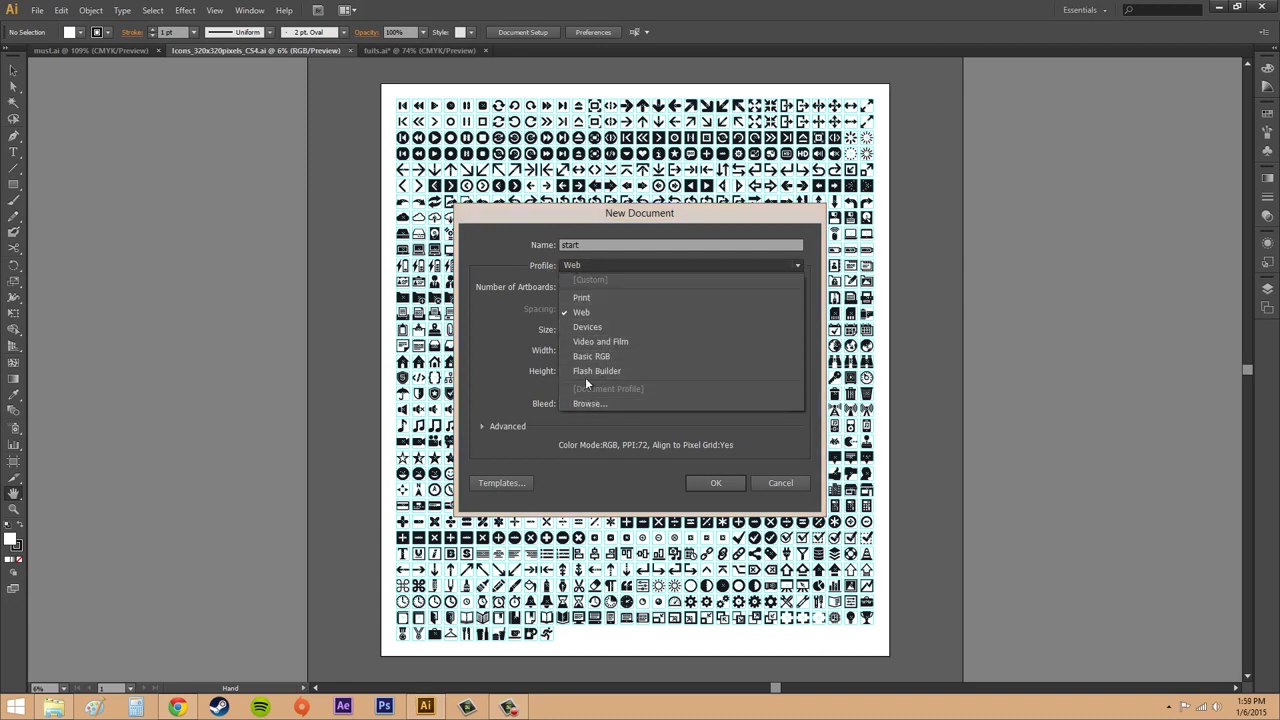
{"action": "left_click", "coordinate": [590, 270]}
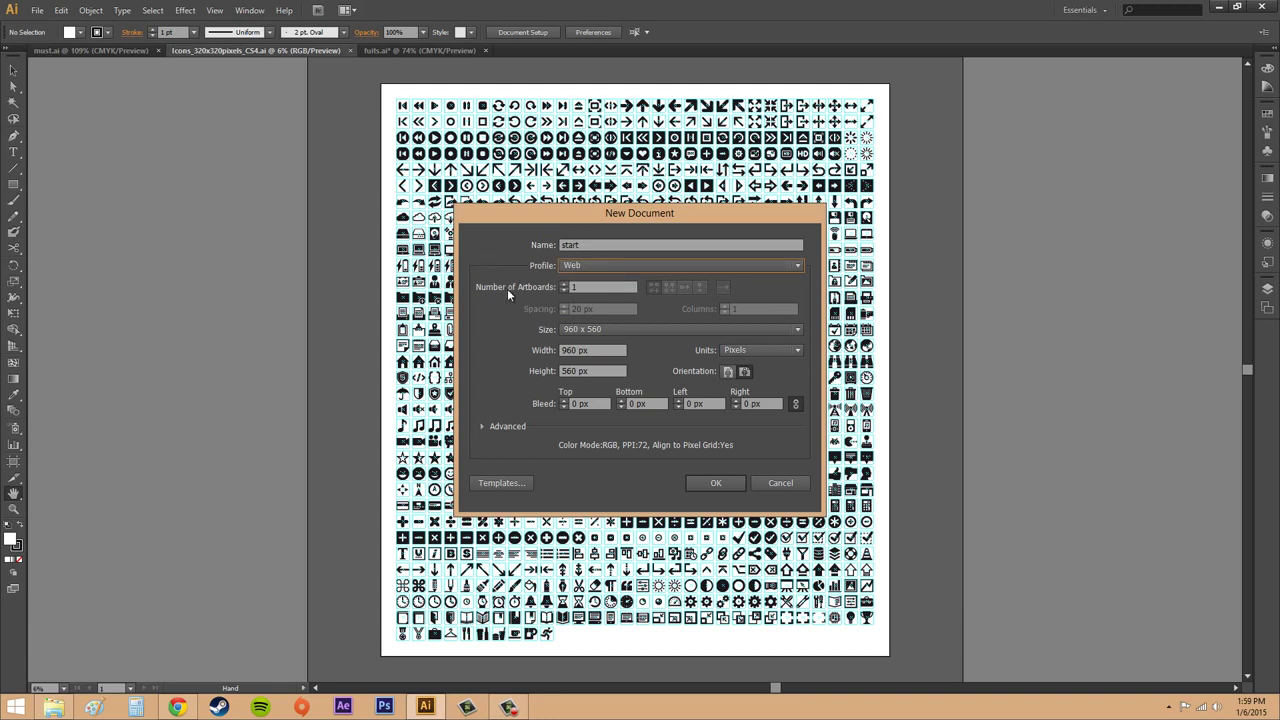
- Set the new document to 2 artboards with a size of 1024 x 768
{"action": "left_click", "coordinate": [561, 284]}
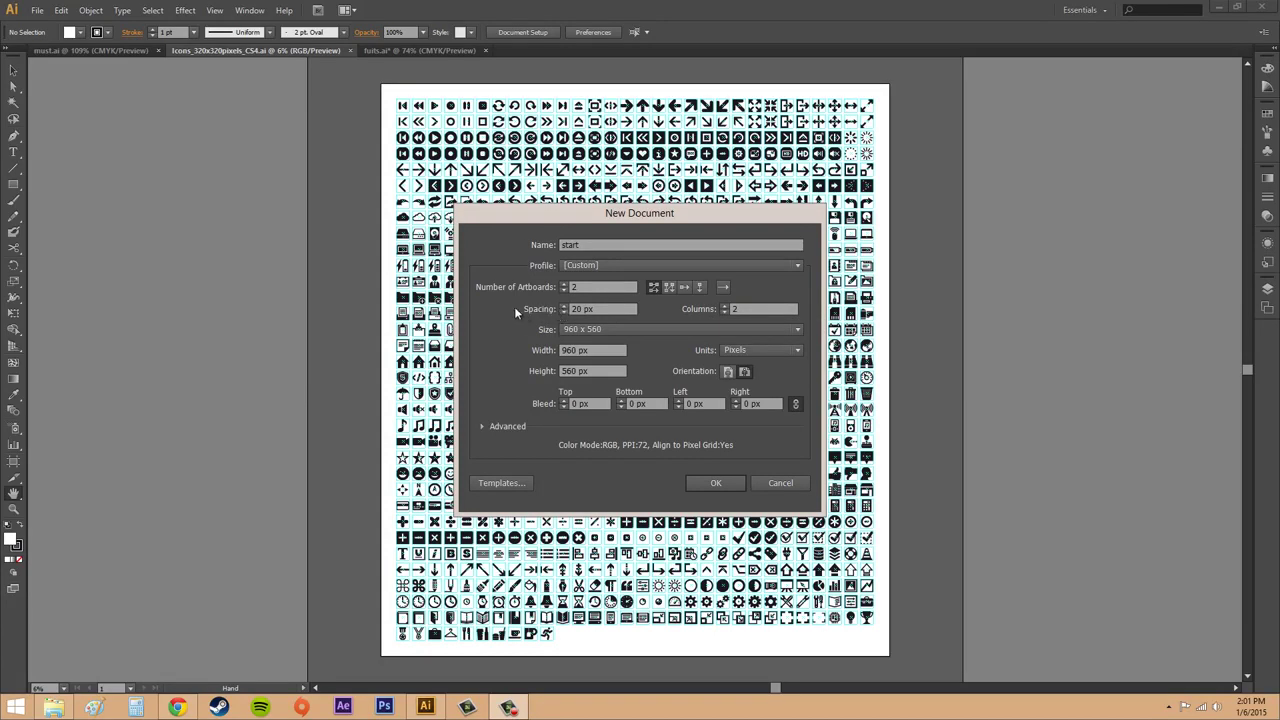
{"action": "left_click", "coordinate": [616, 325]}
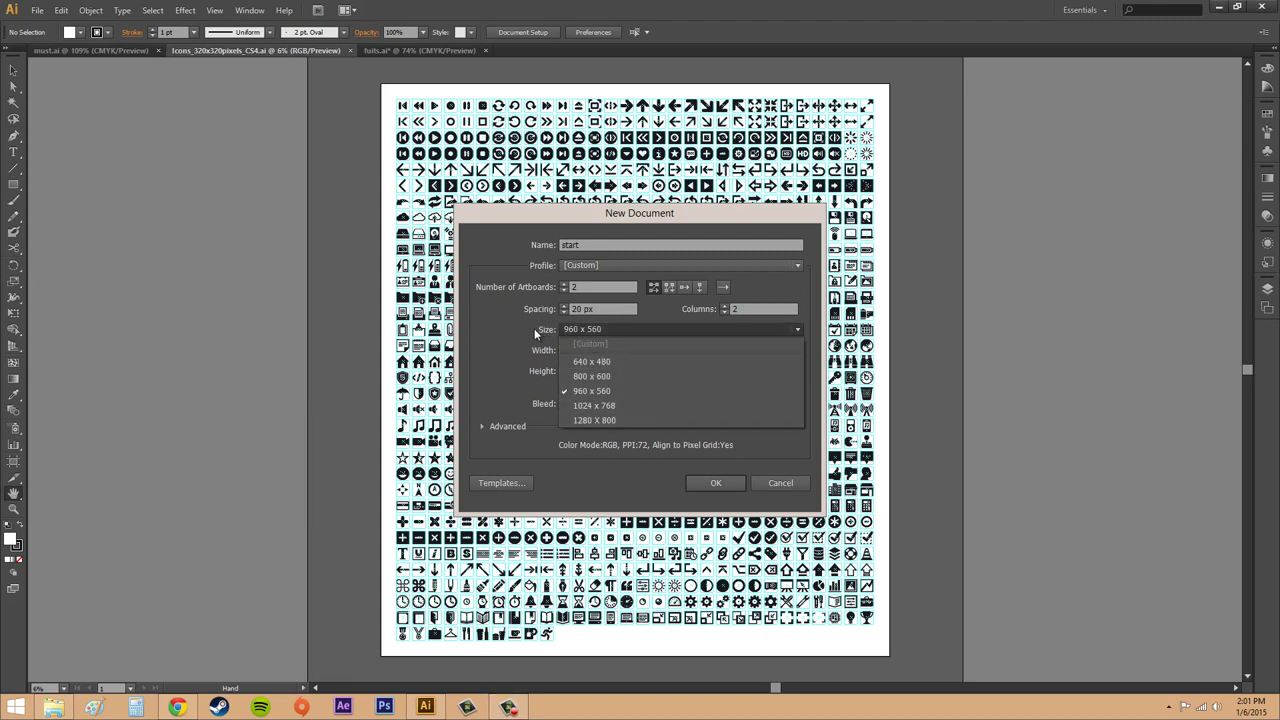
{"action": "left_click", "coordinate": [488, 343]}
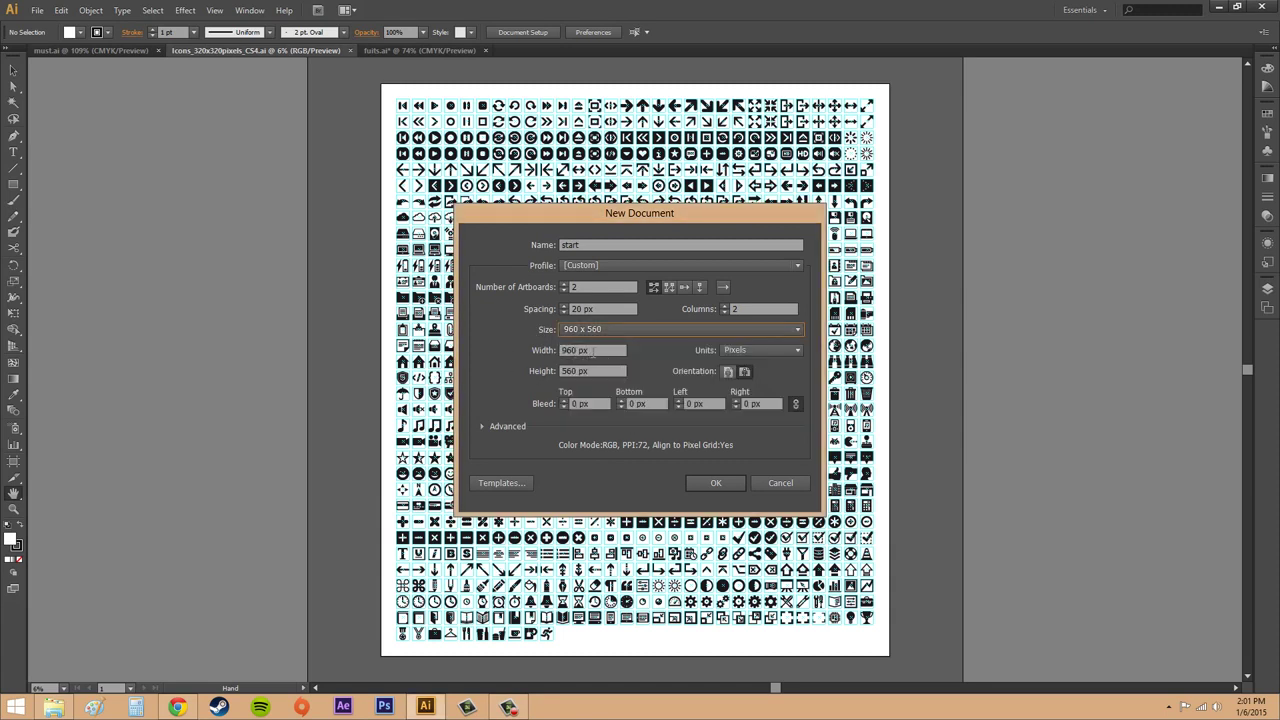
{"action": "left_click", "coordinate": [619, 330]}
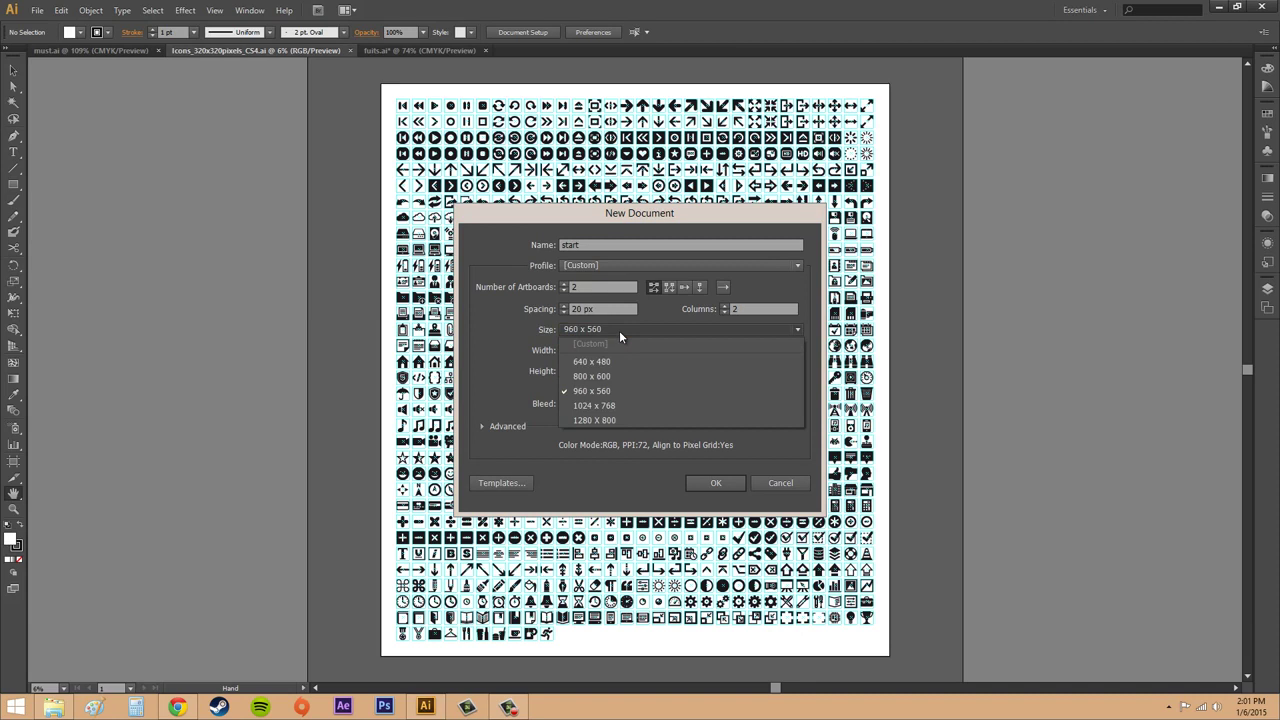
{"action": "left_click", "coordinate": [594, 406]}
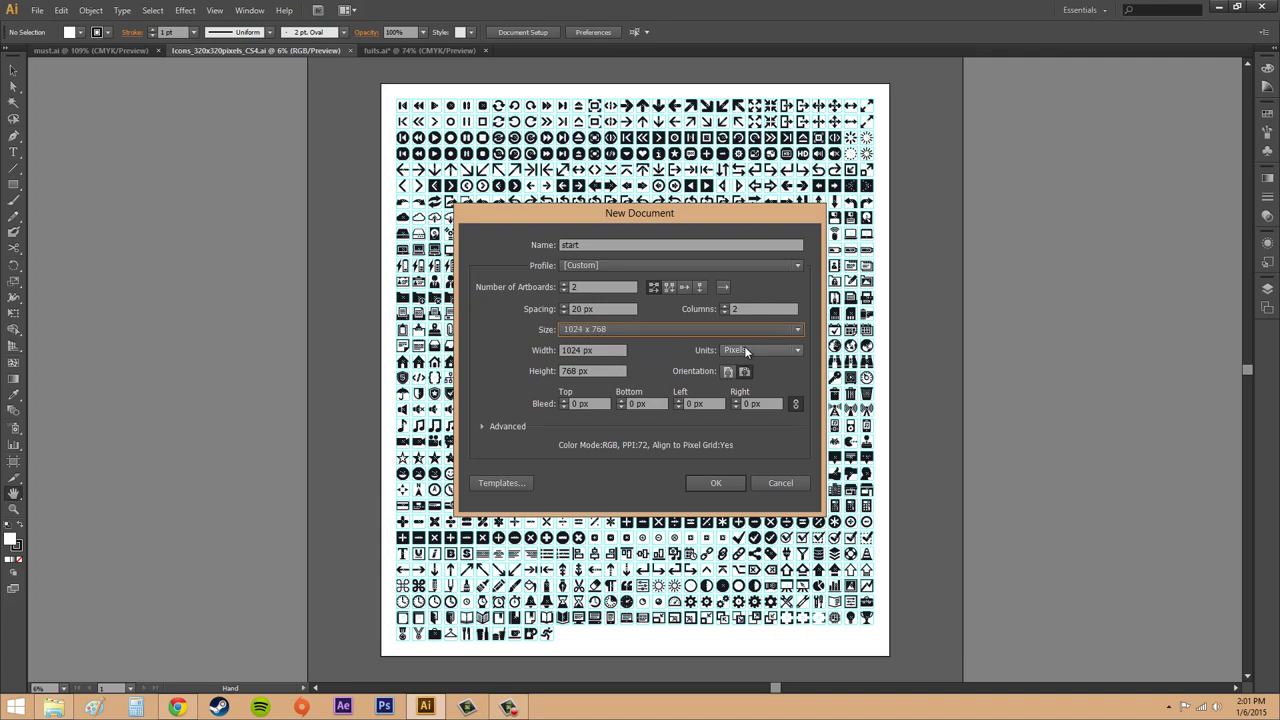
- Examine the available measurement units and compare the portrait and landscape orientations for the new document
{"action": "left_click", "coordinate": [769, 352]}
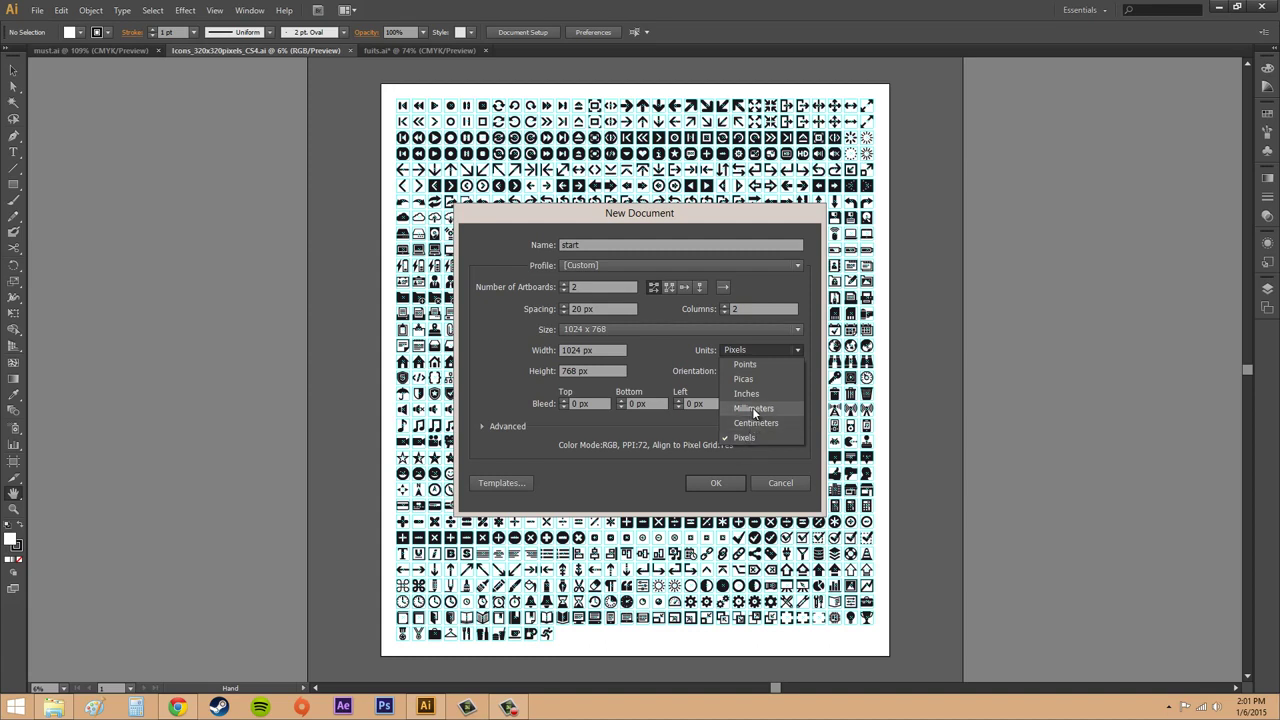
{"action": "left_click", "coordinate": [760, 352]}
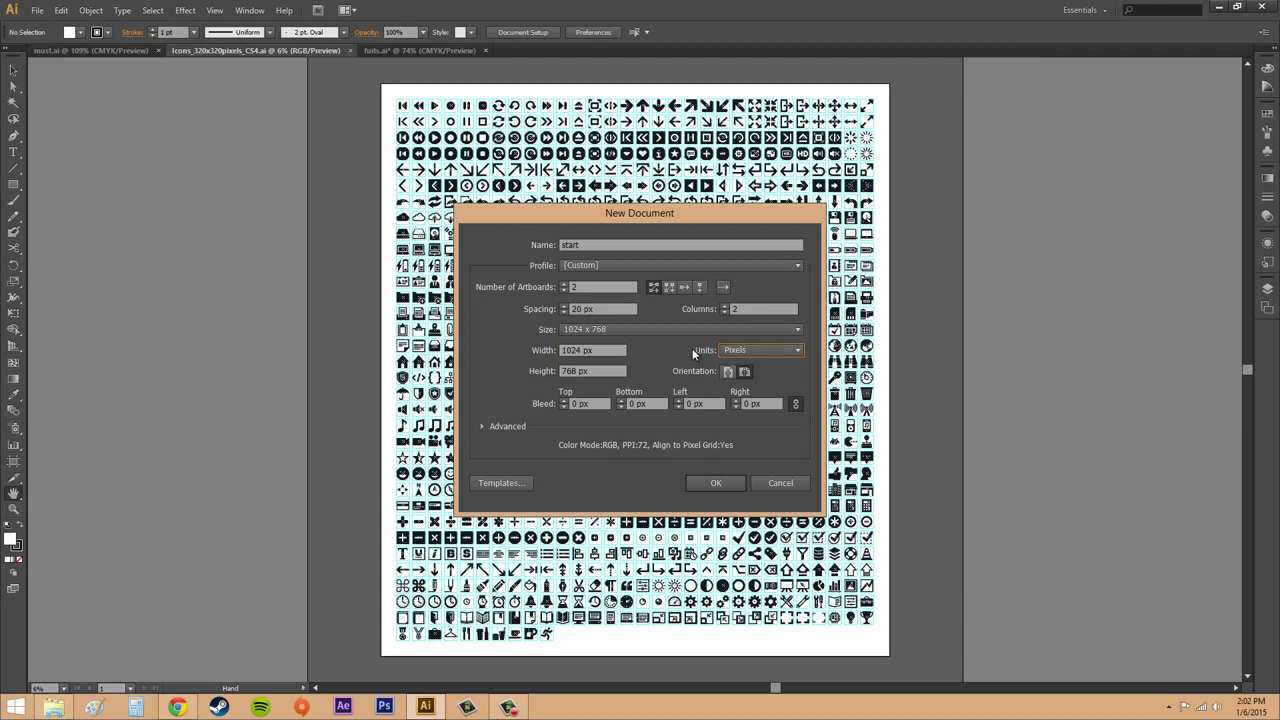
{"action": "left_click", "coordinate": [765, 353]}
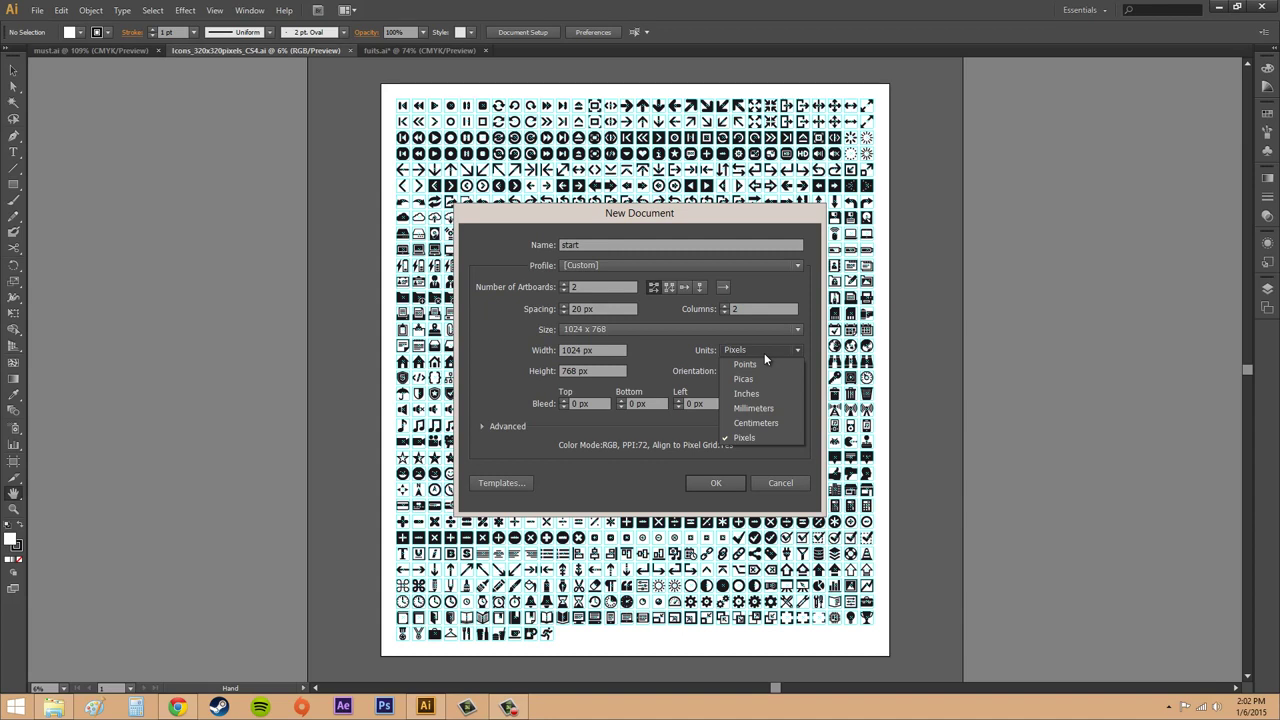
{"action": "left_click", "coordinate": [678, 366]}
{"action": "key", "text": "F9"}
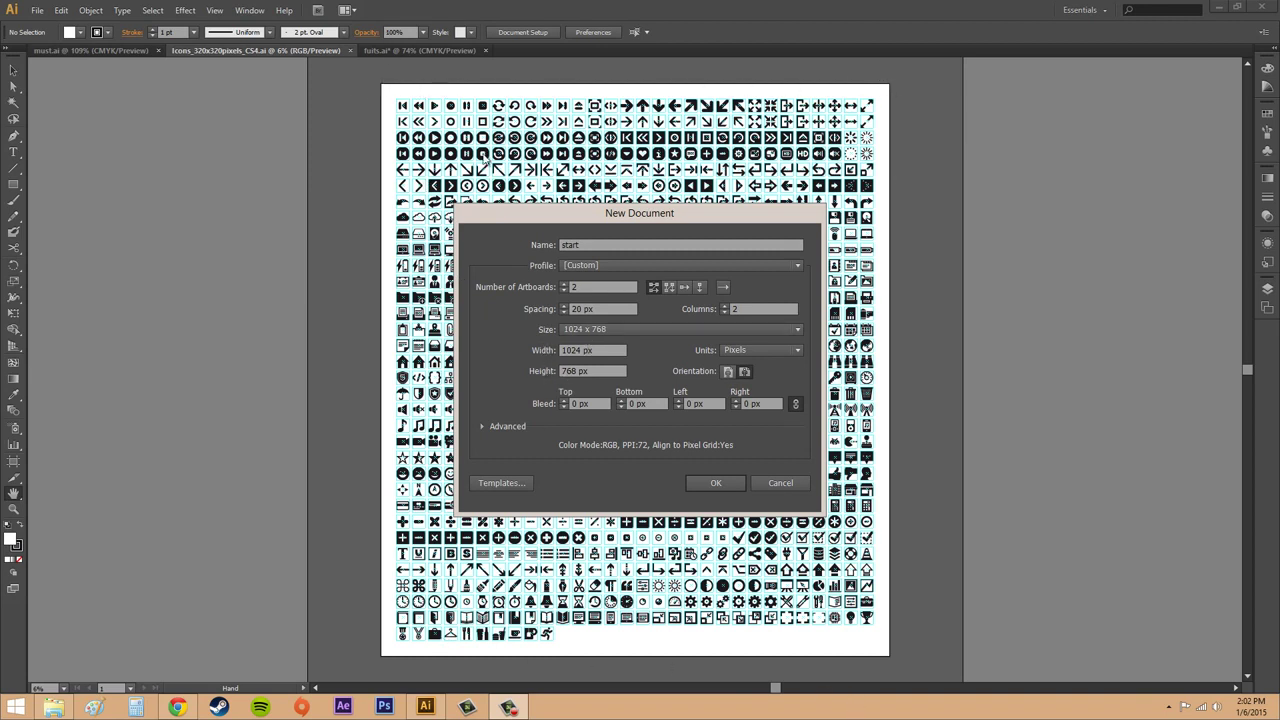
{"action": "left_click", "coordinate": [728, 372]}
{"action": "left_click", "coordinate": [744, 372]}
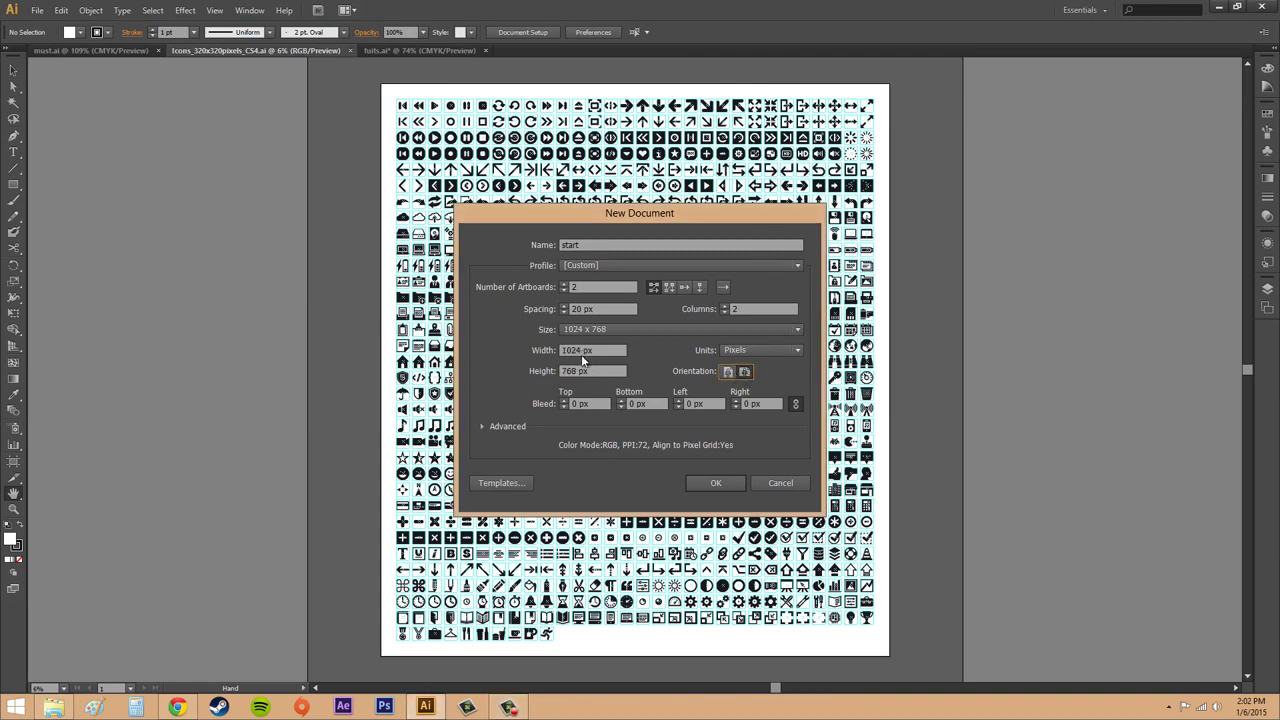
{"action": "left_click", "coordinate": [728, 374]}
{"action": "left_click", "coordinate": [746, 375]}
- Reveal the advanced document settings and try the CMYK colour mode before restoring RGB
{"action": "left_click", "coordinate": [482, 427]}
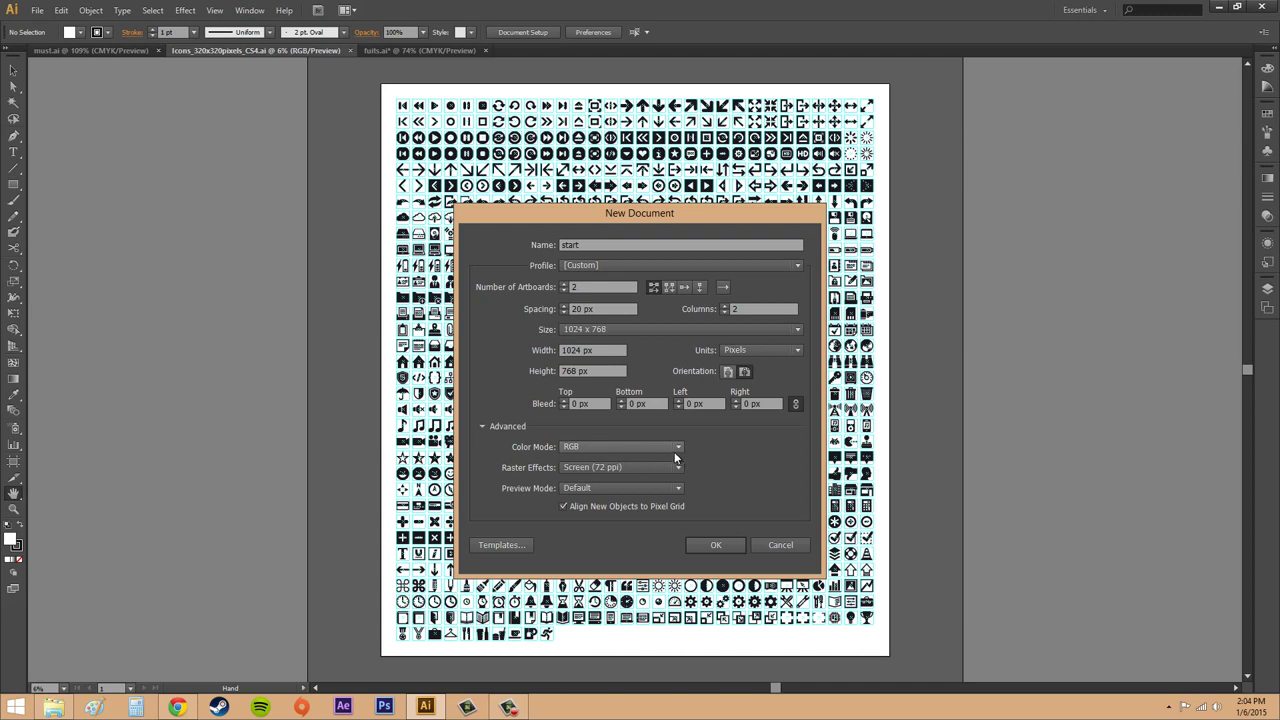
{"action": "left_click", "coordinate": [662, 447]}
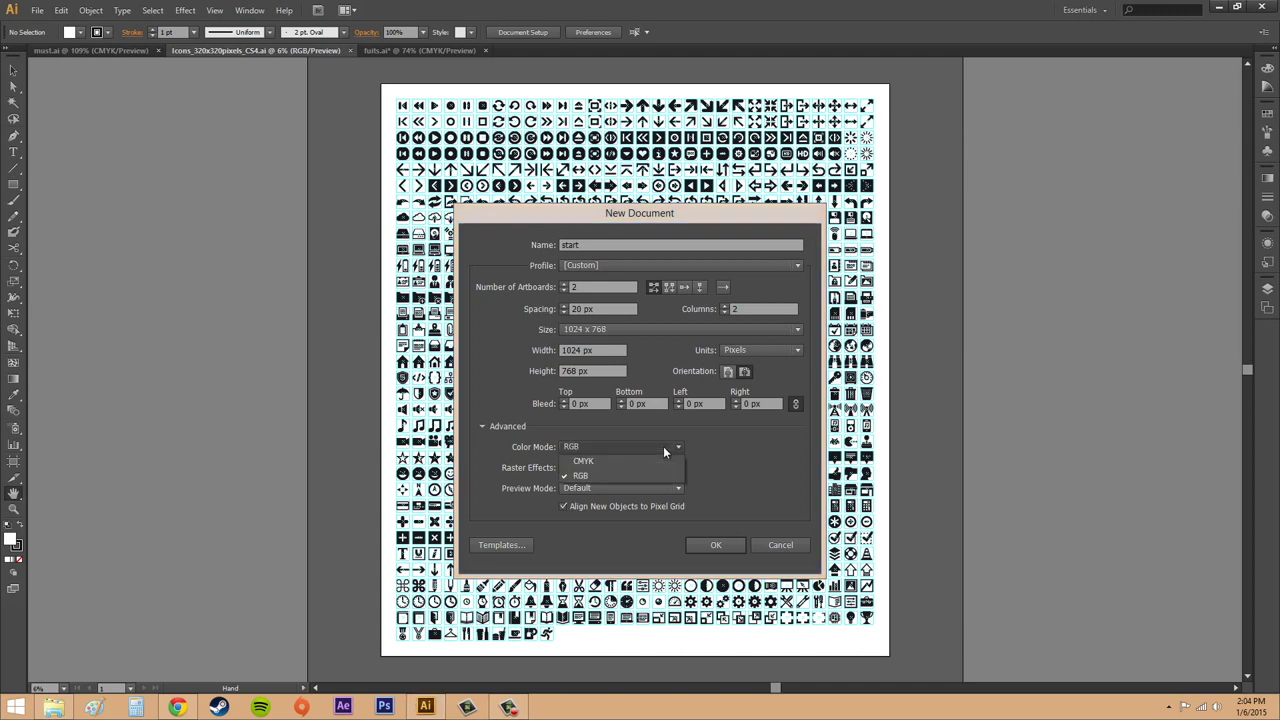
{"action": "left_click", "coordinate": [586, 462]}
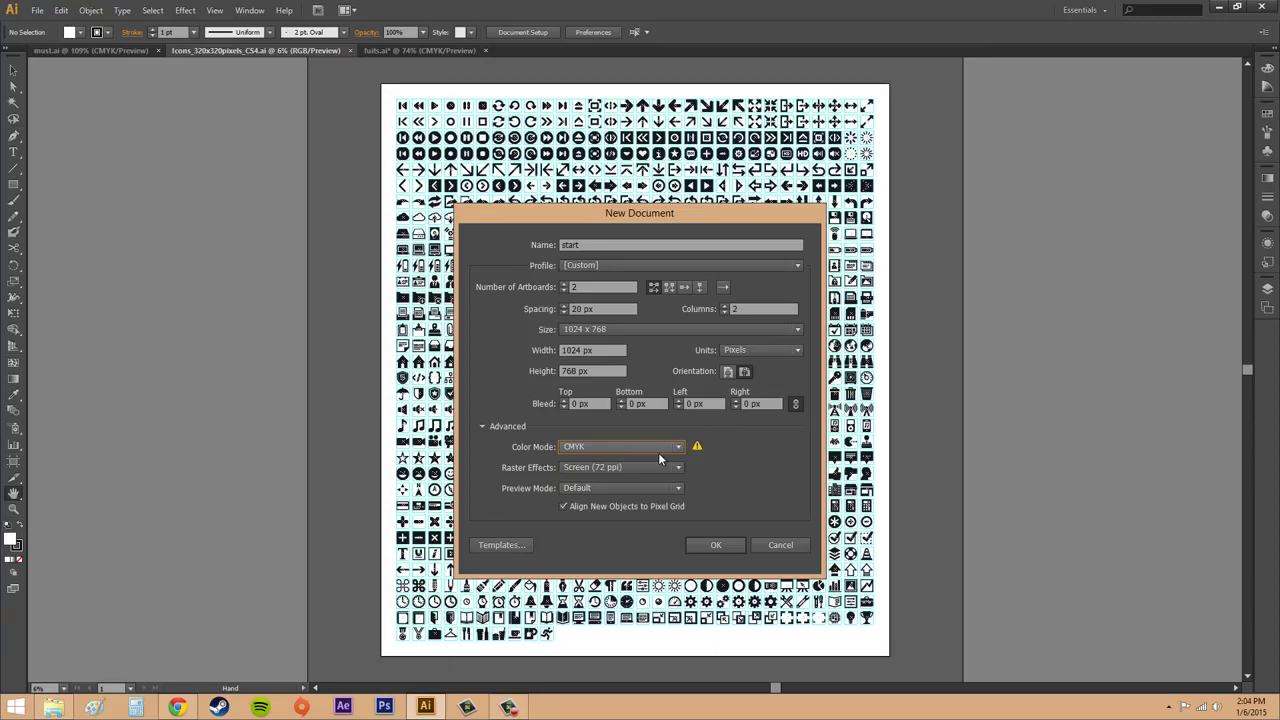
{"action": "left_click", "coordinate": [629, 448]}
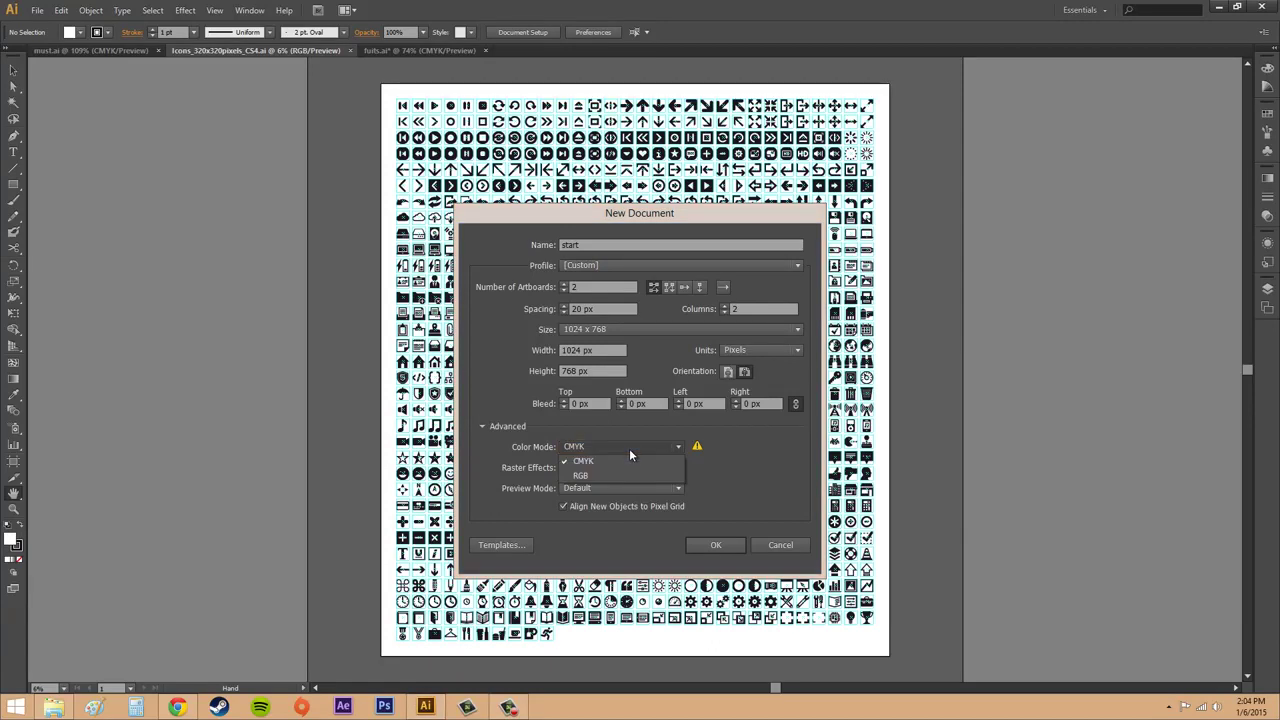
{"action": "left_click", "coordinate": [629, 448]}
{"action": "left_click", "coordinate": [628, 448]}
{"action": "left_click", "coordinate": [598, 472]}
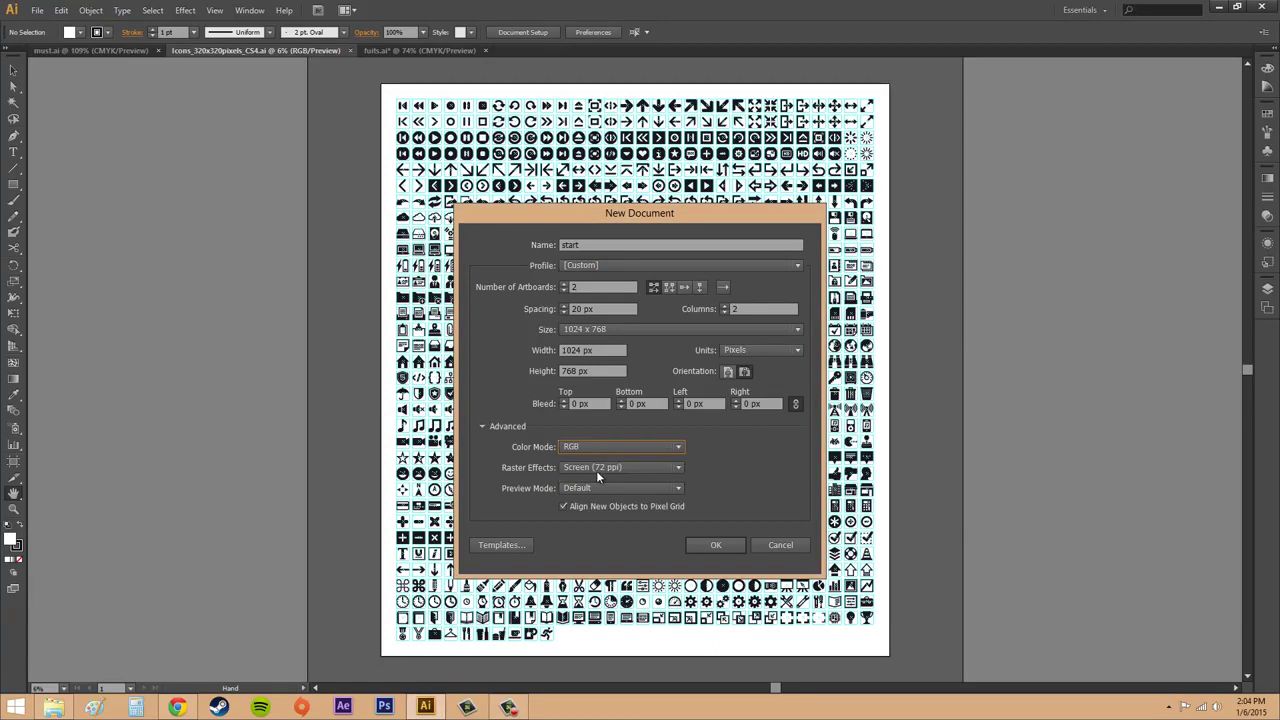
{"action": "left_click", "coordinate": [608, 451]}
{"action": "left_click", "coordinate": [608, 450]}
- Review the raster effects, preview mode and pixel grid alignment options for the new document
{"action": "left_click", "coordinate": [584, 467]}
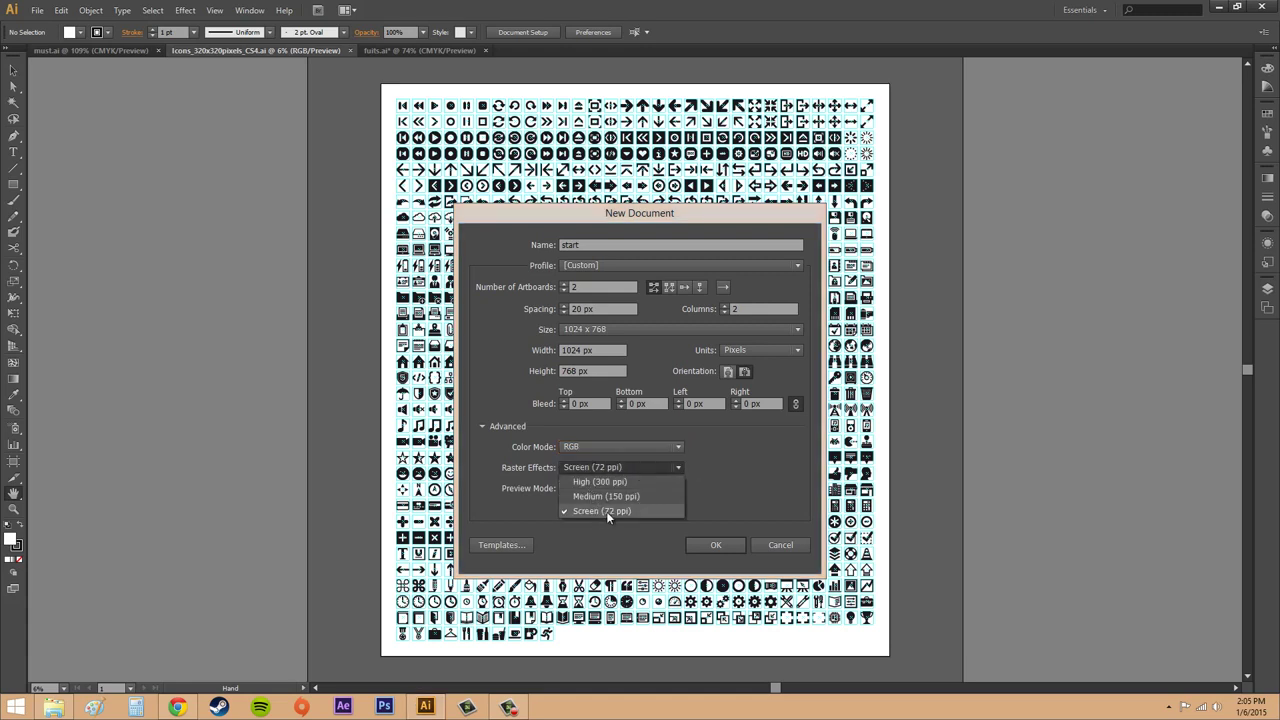
{"action": "left_click", "coordinate": [601, 468]}
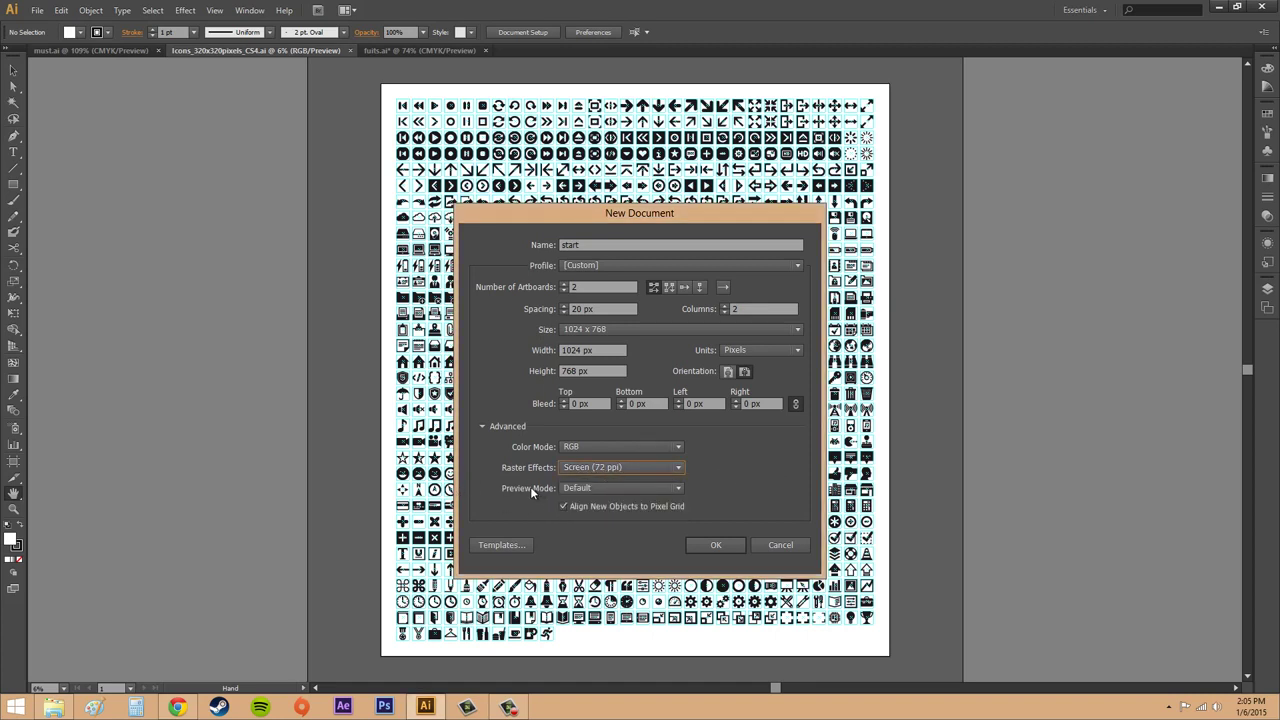
{"action": "left_click", "coordinate": [605, 488]}
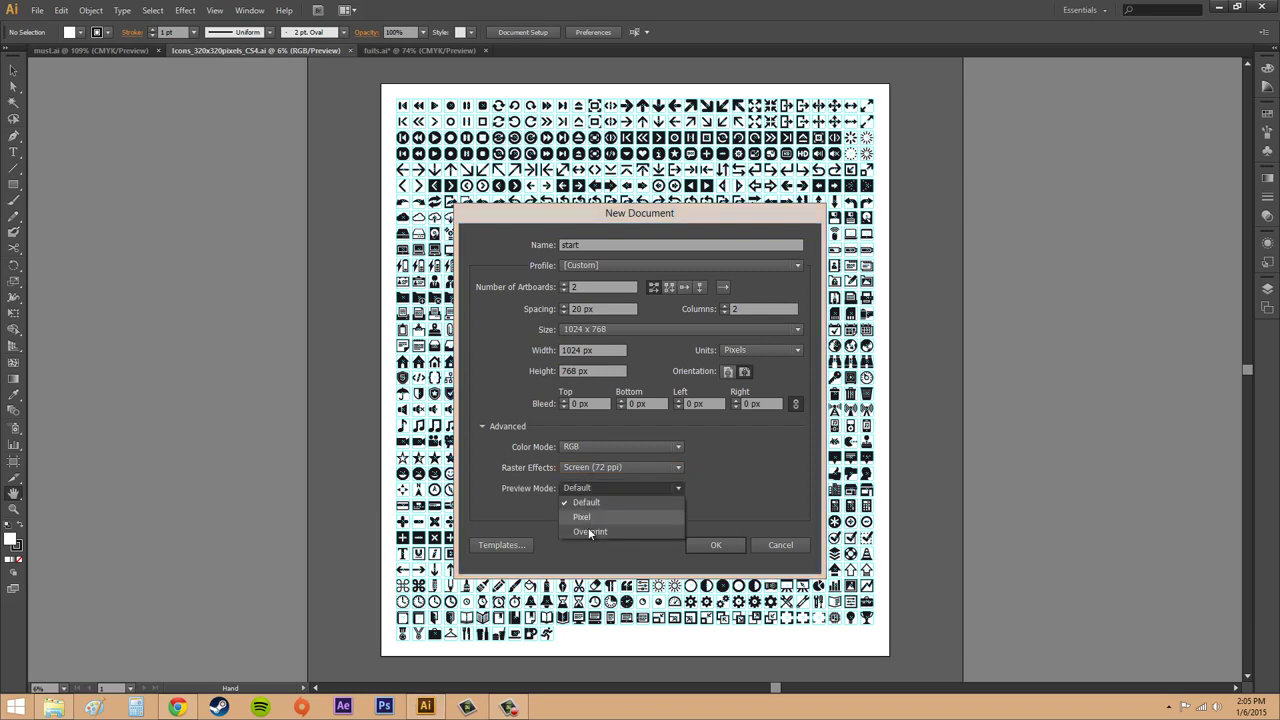
{"action": "left_click", "coordinate": [647, 485]}
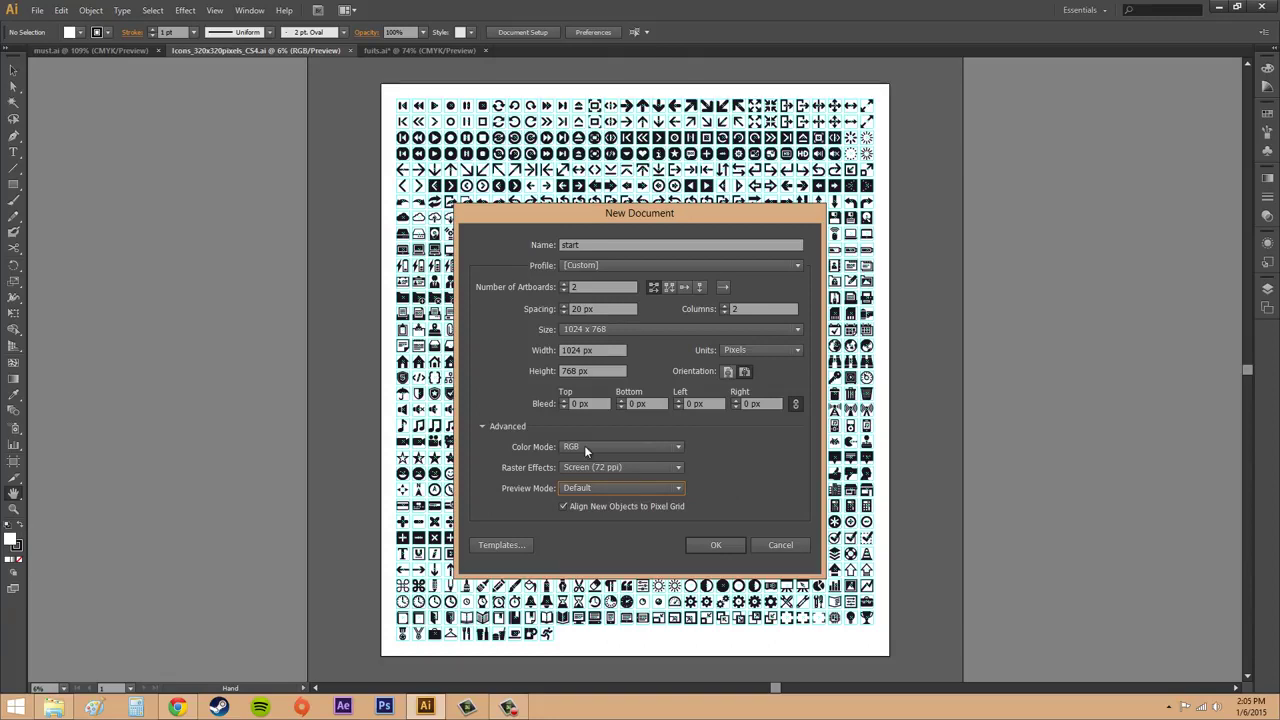
{"action": "left_click", "coordinate": [563, 507]}
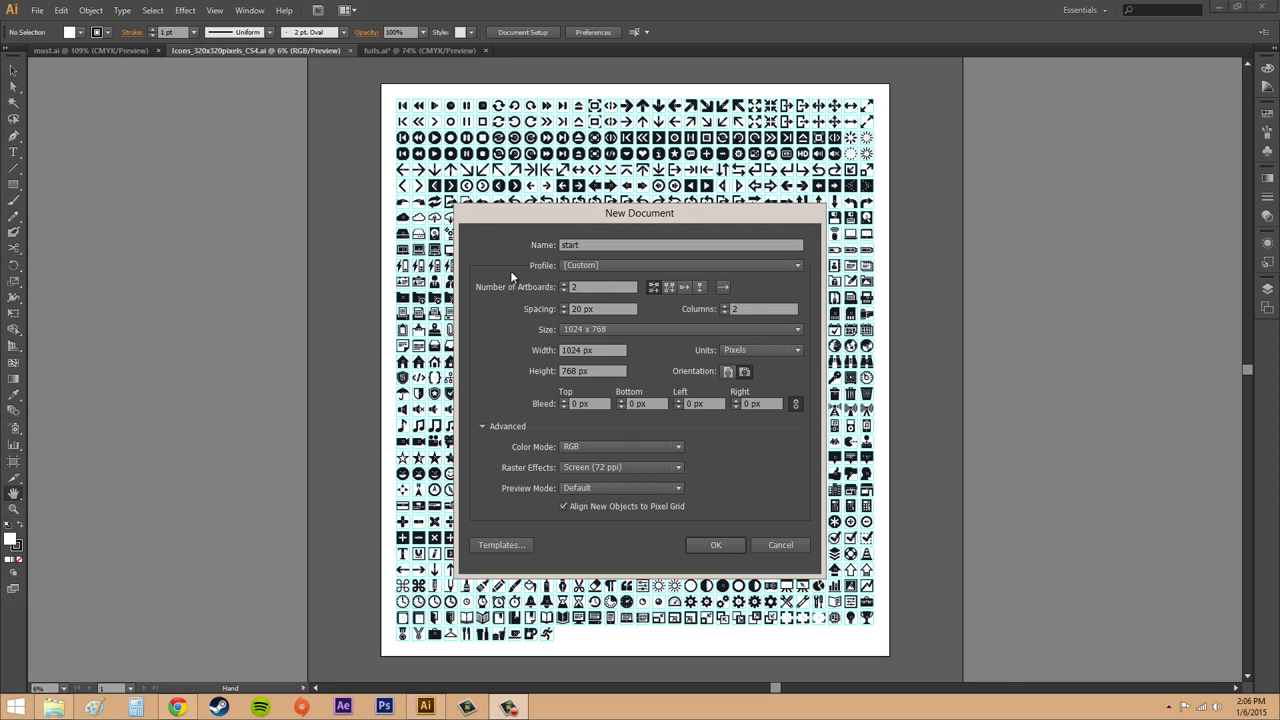
- Apply the Devices profile and try the iPhone and Galaxy S sizes
{"action": "left_click", "coordinate": [595, 266]}
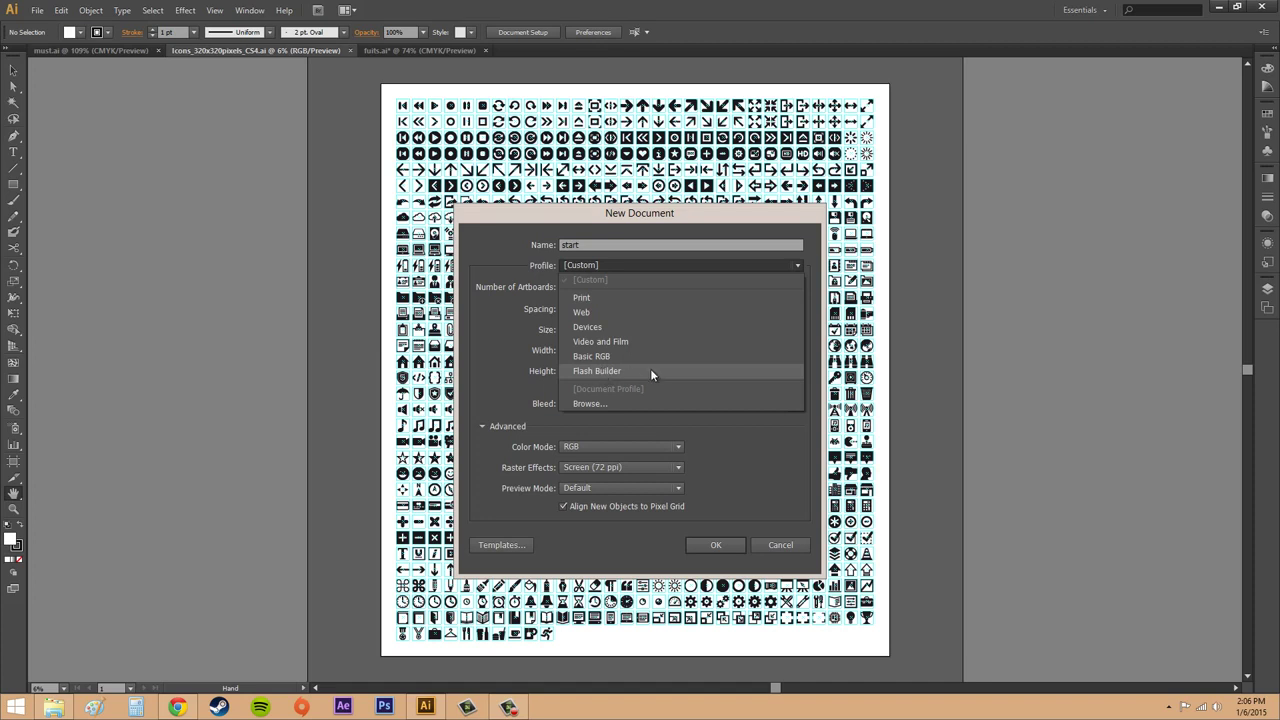
{"action": "left_click", "coordinate": [589, 328]}
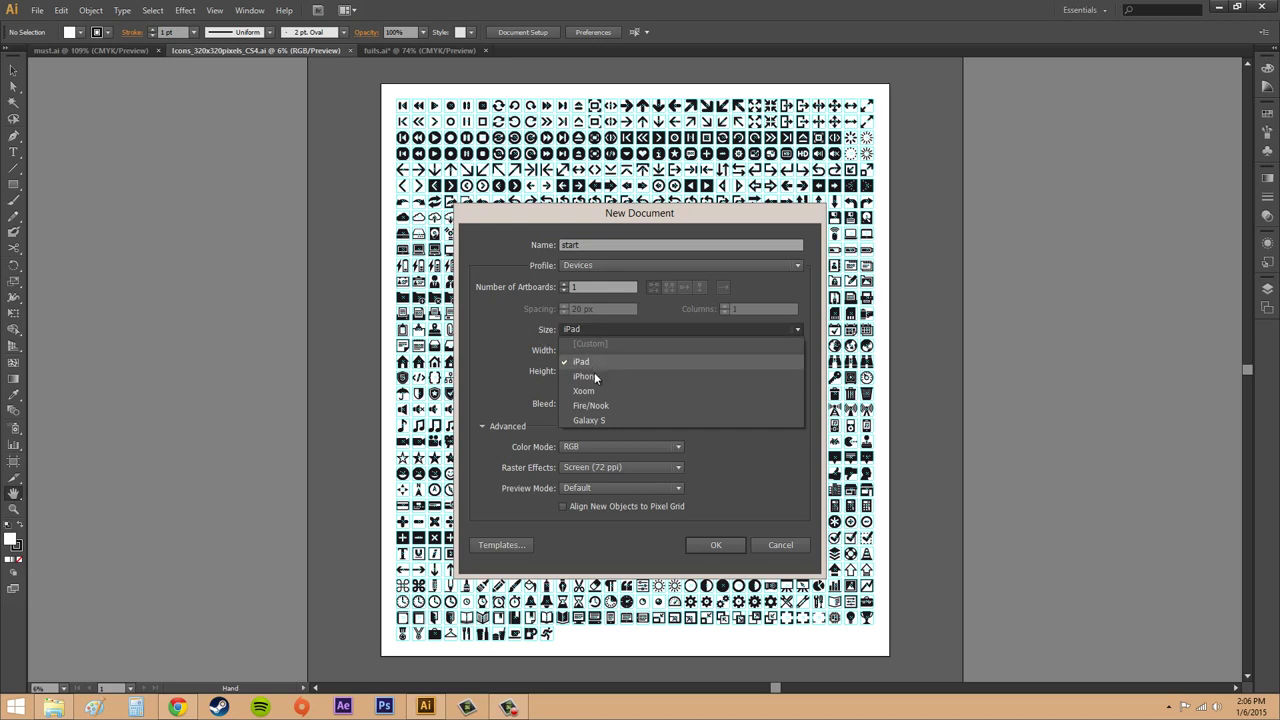
{"action": "left_click", "coordinate": [590, 375]}
{"action": "left_click", "coordinate": [628, 329]}
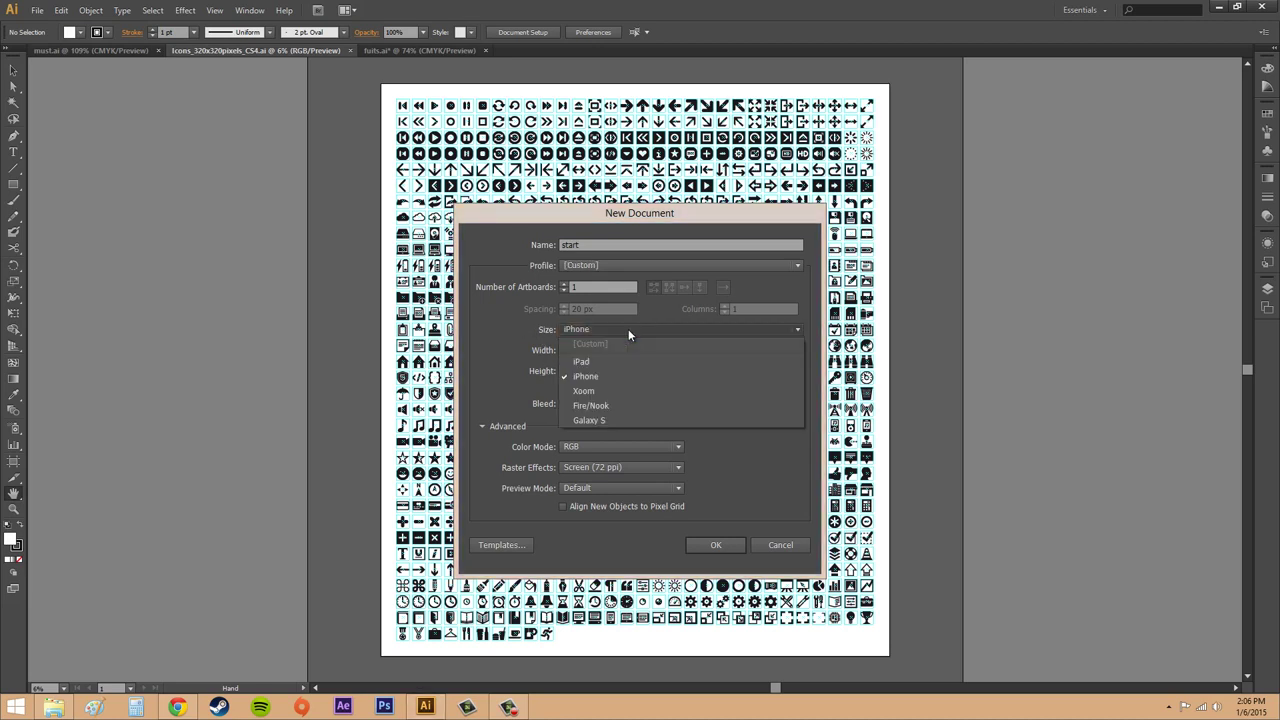
{"action": "left_click", "coordinate": [618, 404]}
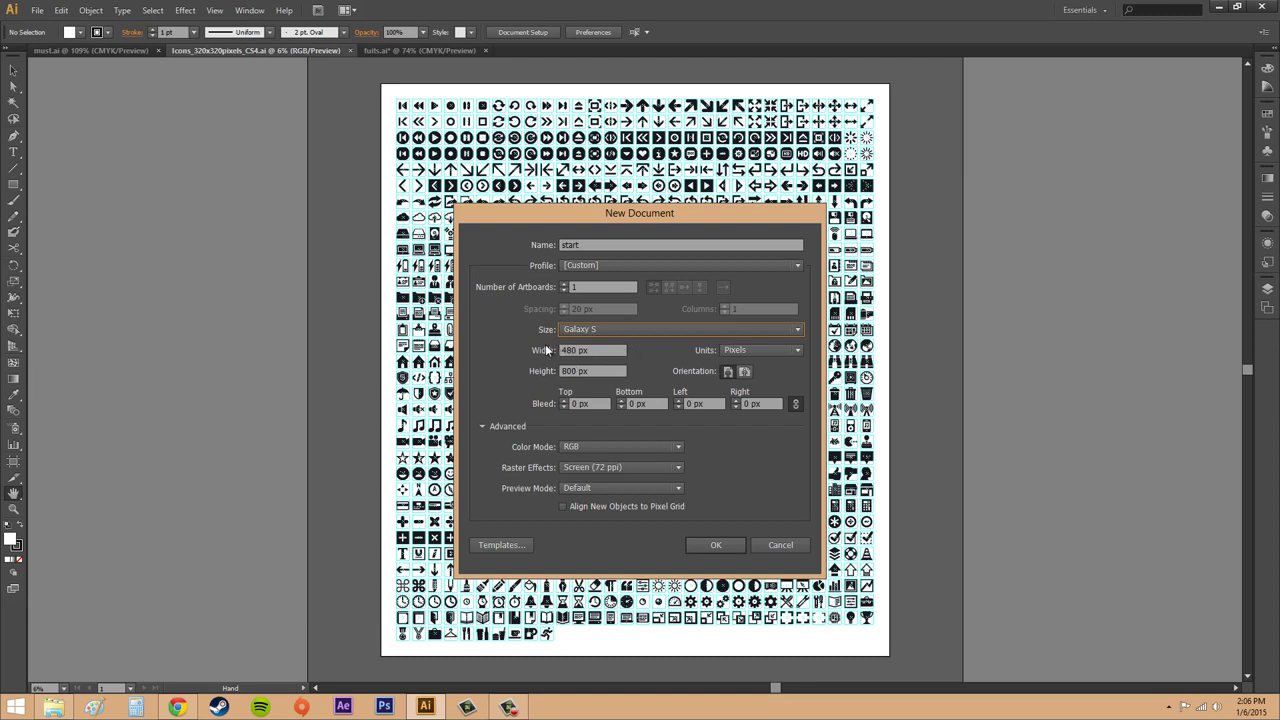
- Try the iPhone, Xoom and Fire/Nook size presets in turn, ending with iPad
{"action": "left_click", "coordinate": [676, 329]}
{"action": "left_click", "coordinate": [624, 374]}
{"action": "left_click", "coordinate": [679, 330]}
{"action": "left_click", "coordinate": [634, 392]}
{"action": "left_click", "coordinate": [638, 331]}
{"action": "left_click", "coordinate": [612, 409]}
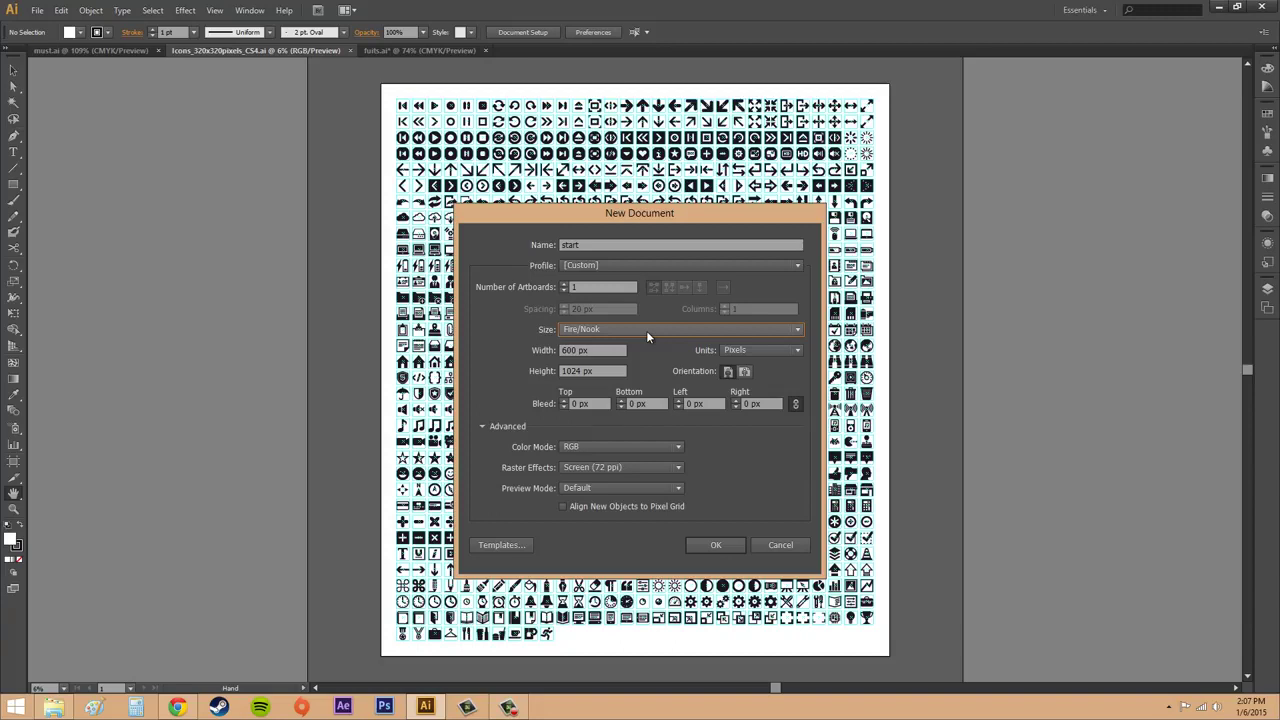
{"action": "left_click", "coordinate": [646, 330]}
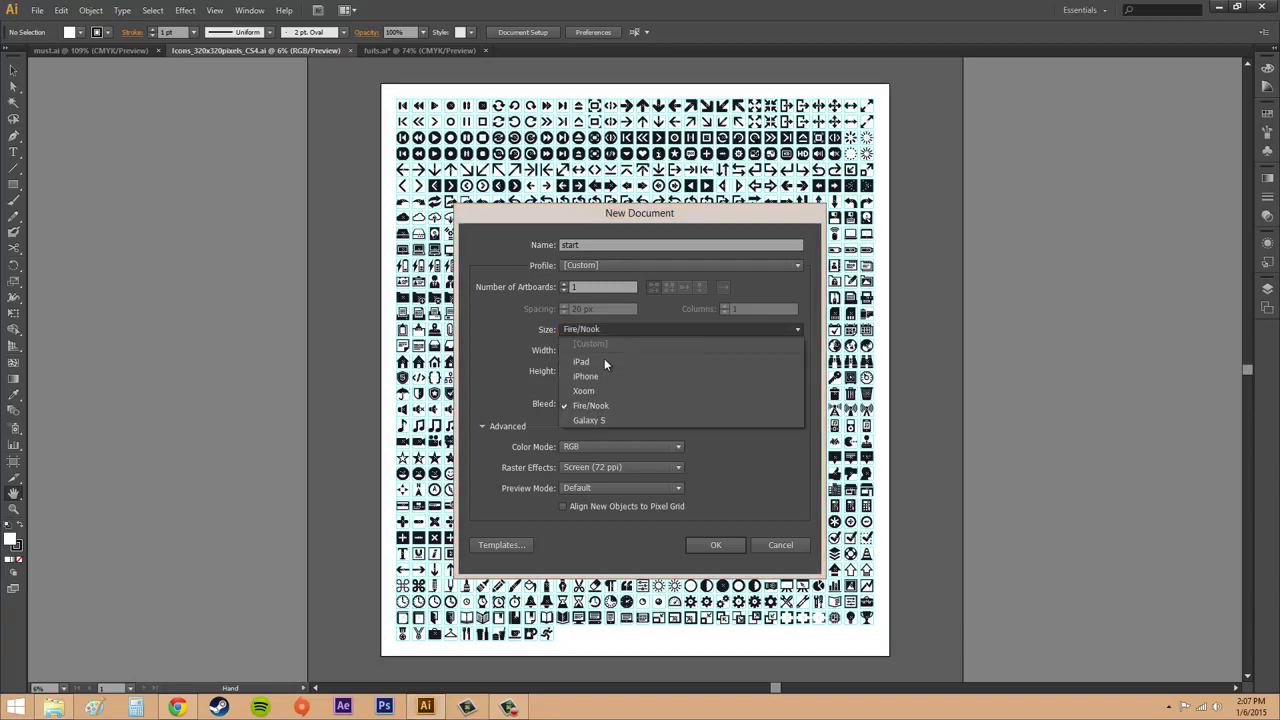
{"action": "left_click", "coordinate": [597, 363]}
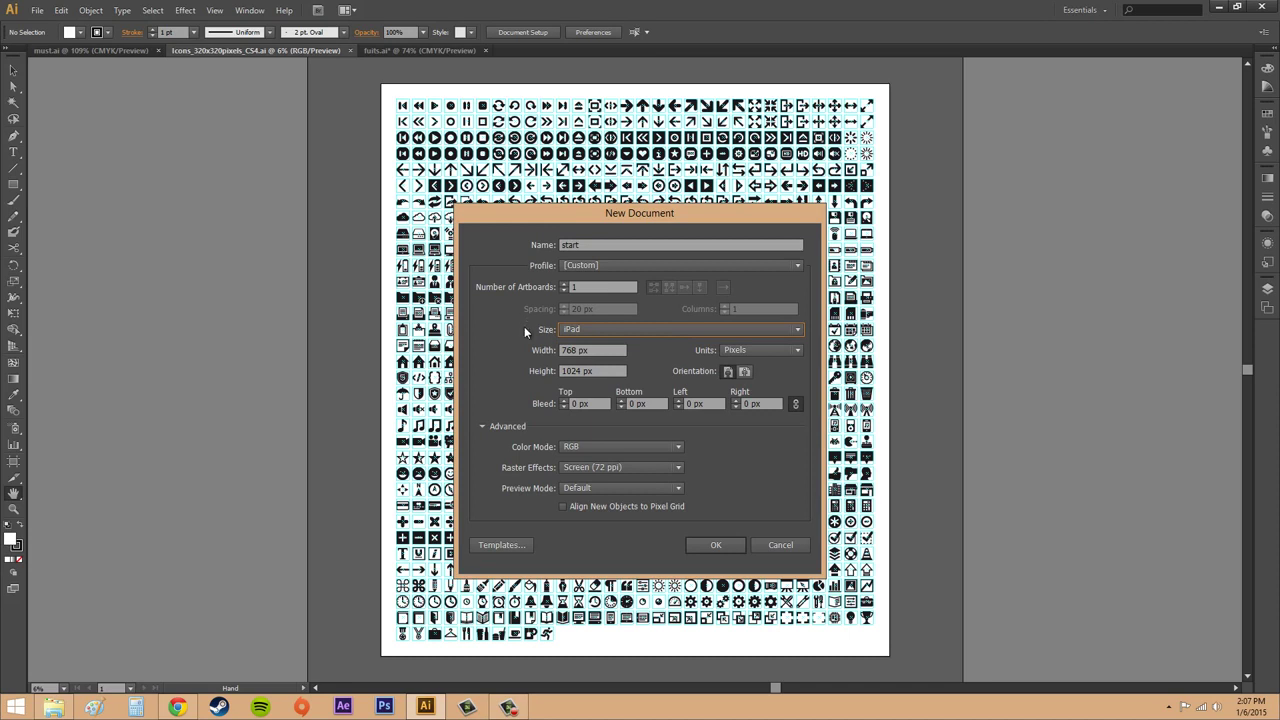
- Apply the Web profile to the new document and review its size presets
{"action": "left_click", "coordinate": [604, 264]}
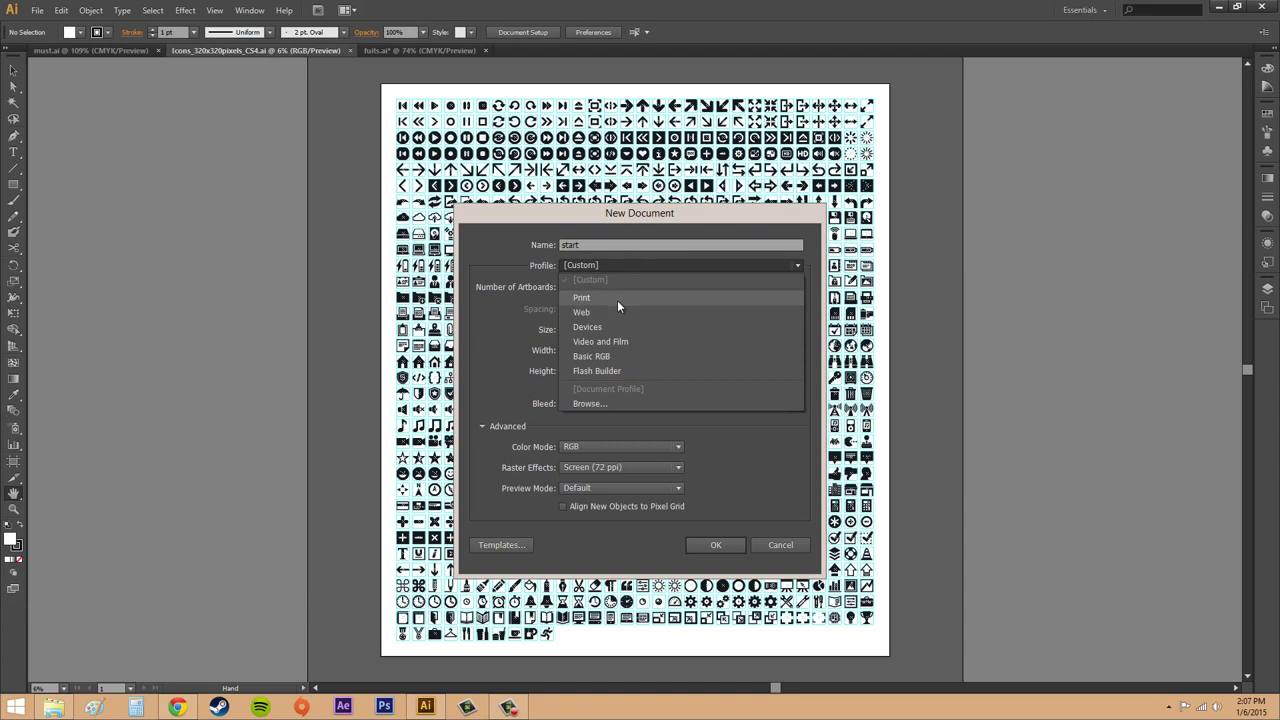
{"action": "left_click", "coordinate": [600, 312]}
{"action": "left_click", "coordinate": [600, 329]}
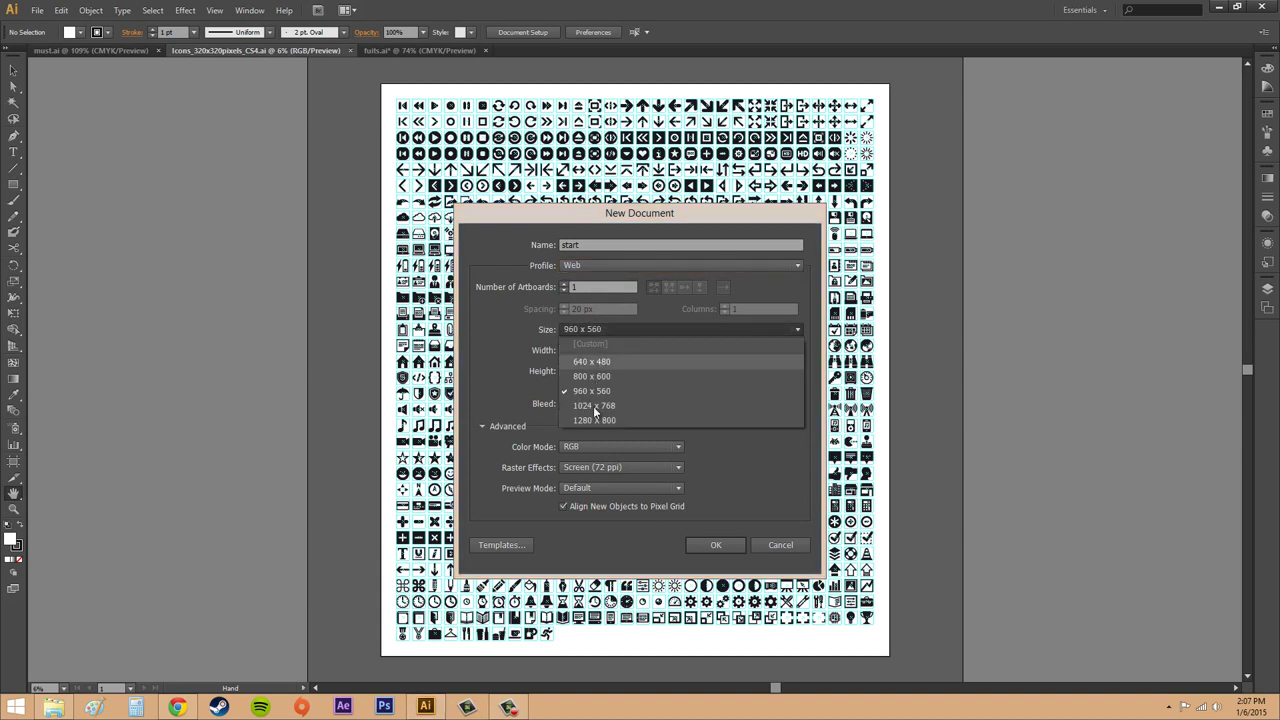
{"action": "left_click", "coordinate": [610, 265]}
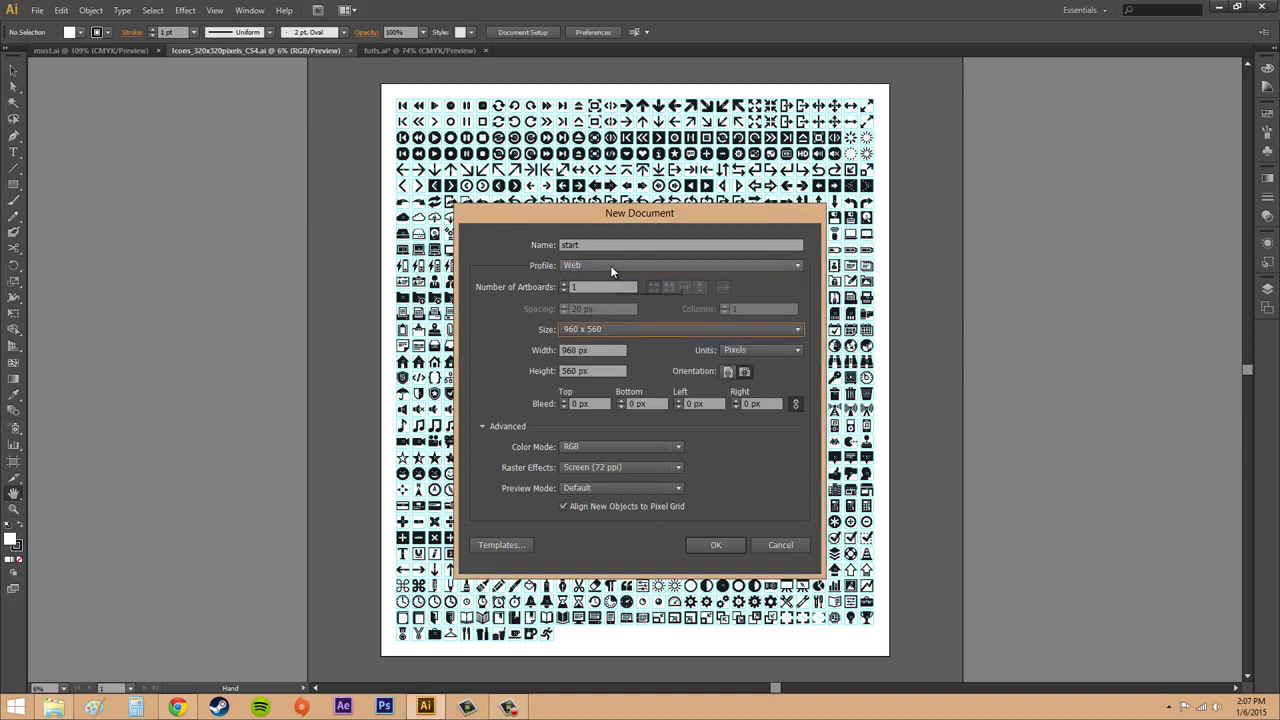
- Try the Video and Film profile and look through the size presets it offers
{"action": "left_click", "coordinate": [610, 265]}
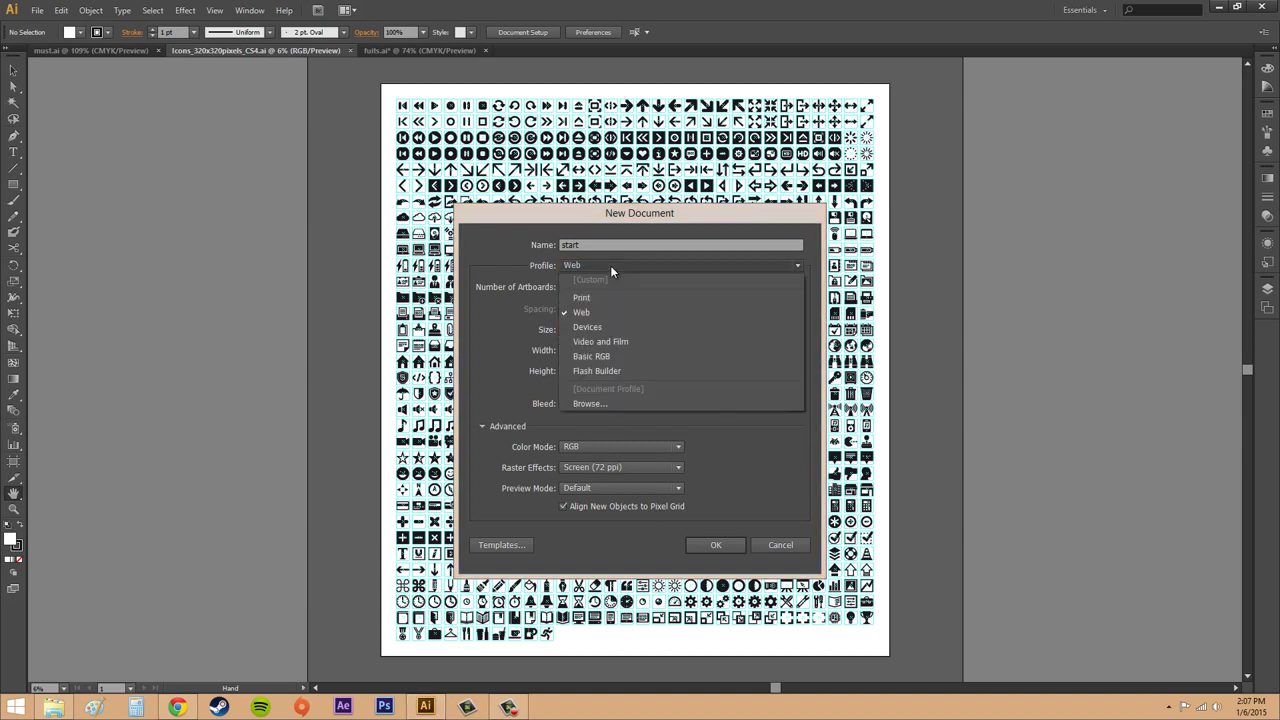
{"action": "left_click", "coordinate": [594, 342]}
{"action": "left_click", "coordinate": [588, 336]}
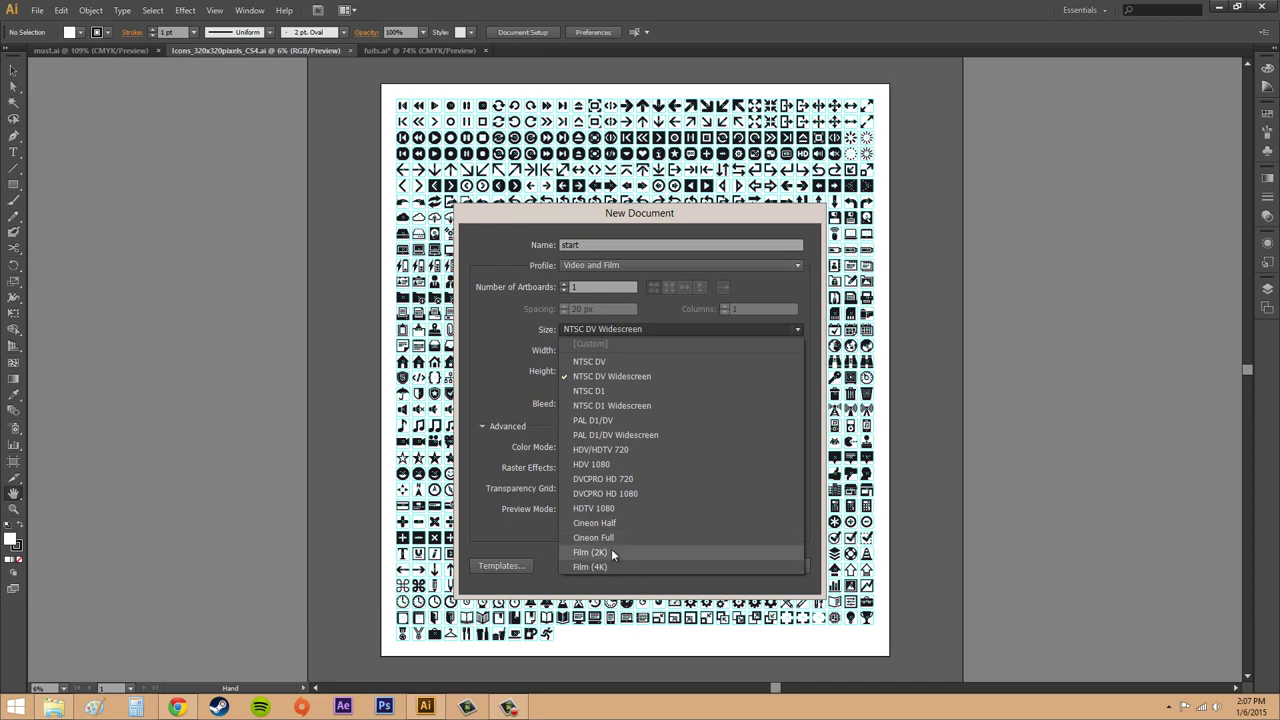
{"action": "left_click", "coordinate": [624, 266]}
- Look over the available document profiles and try Basic RGB
{"action": "left_click", "coordinate": [624, 266]}
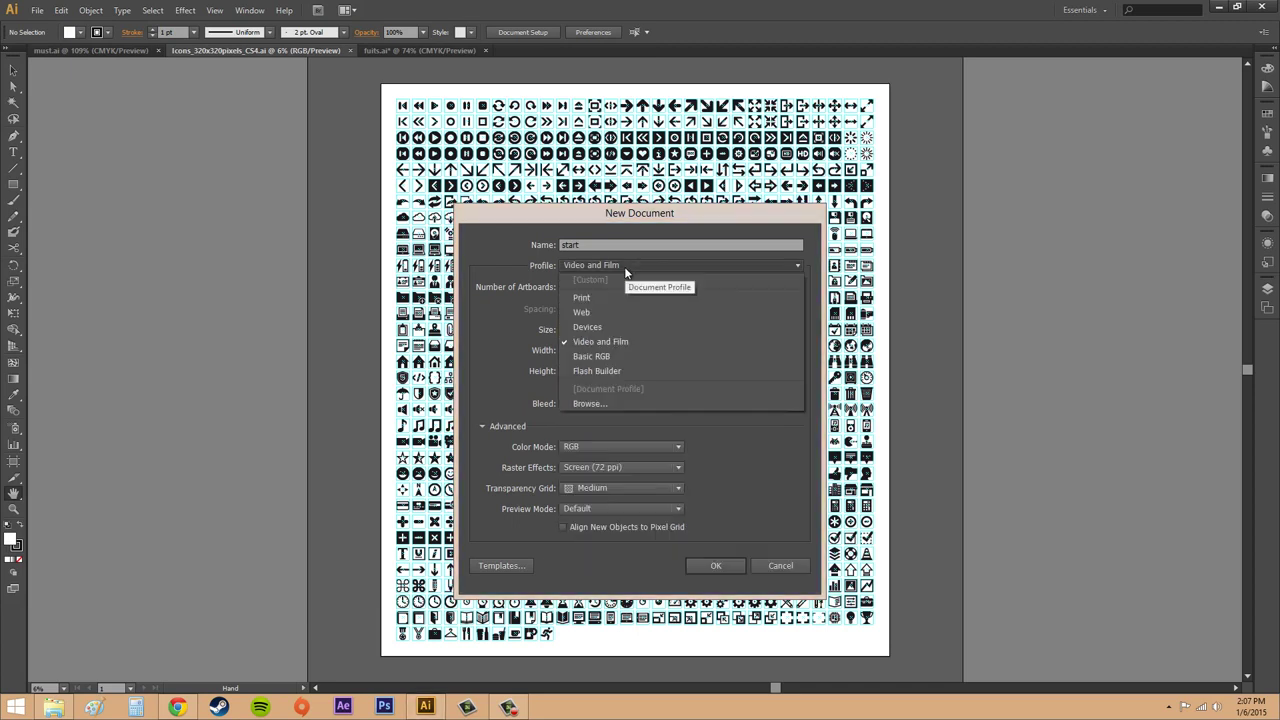
{"action": "left_click", "coordinate": [625, 267]}
{"action": "left_click", "coordinate": [625, 267]}
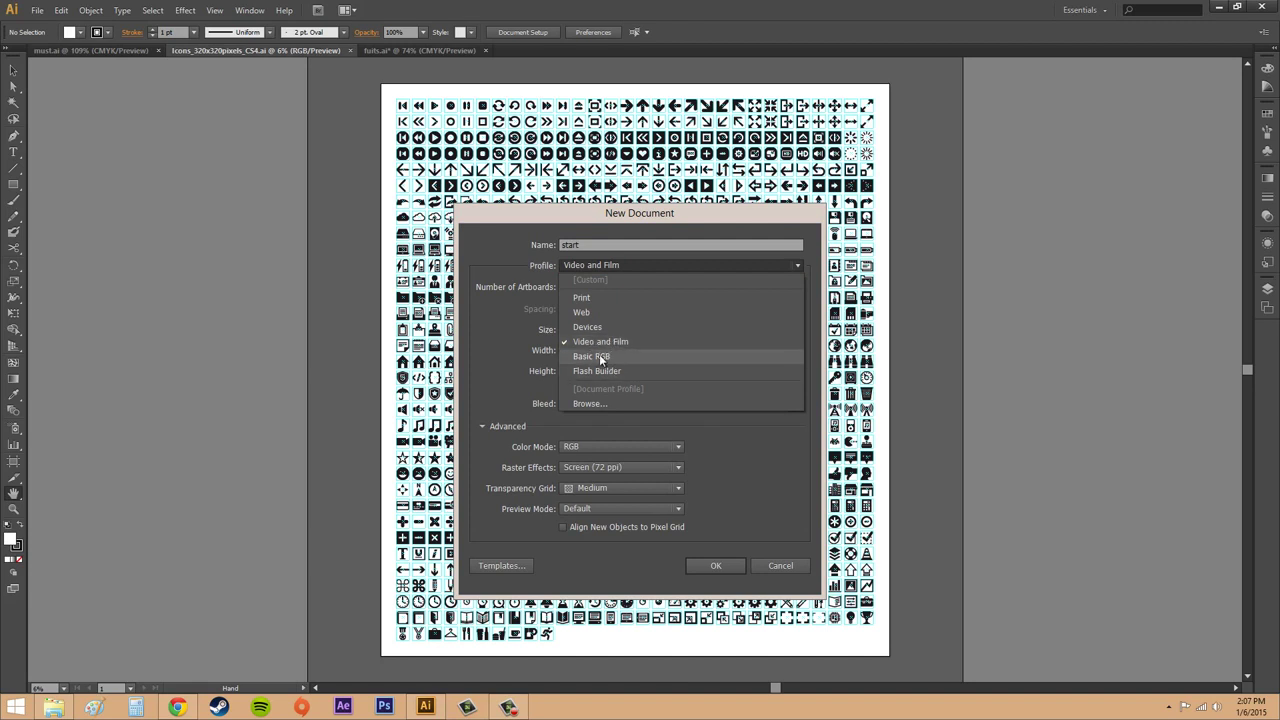
{"action": "left_click", "coordinate": [601, 358]}
- Choose the Print profile, review its size presets while keeping Letter, and create the document
{"action": "left_click", "coordinate": [617, 267]}
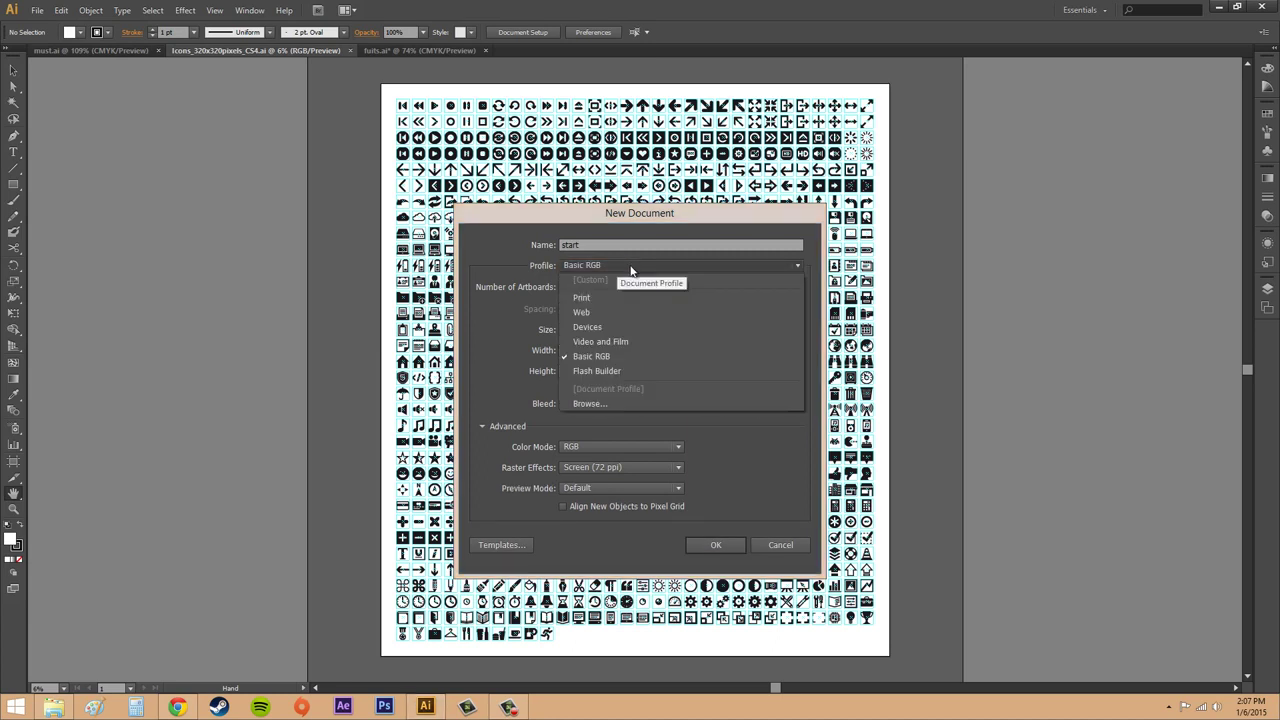
{"action": "left_click", "coordinate": [585, 298]}
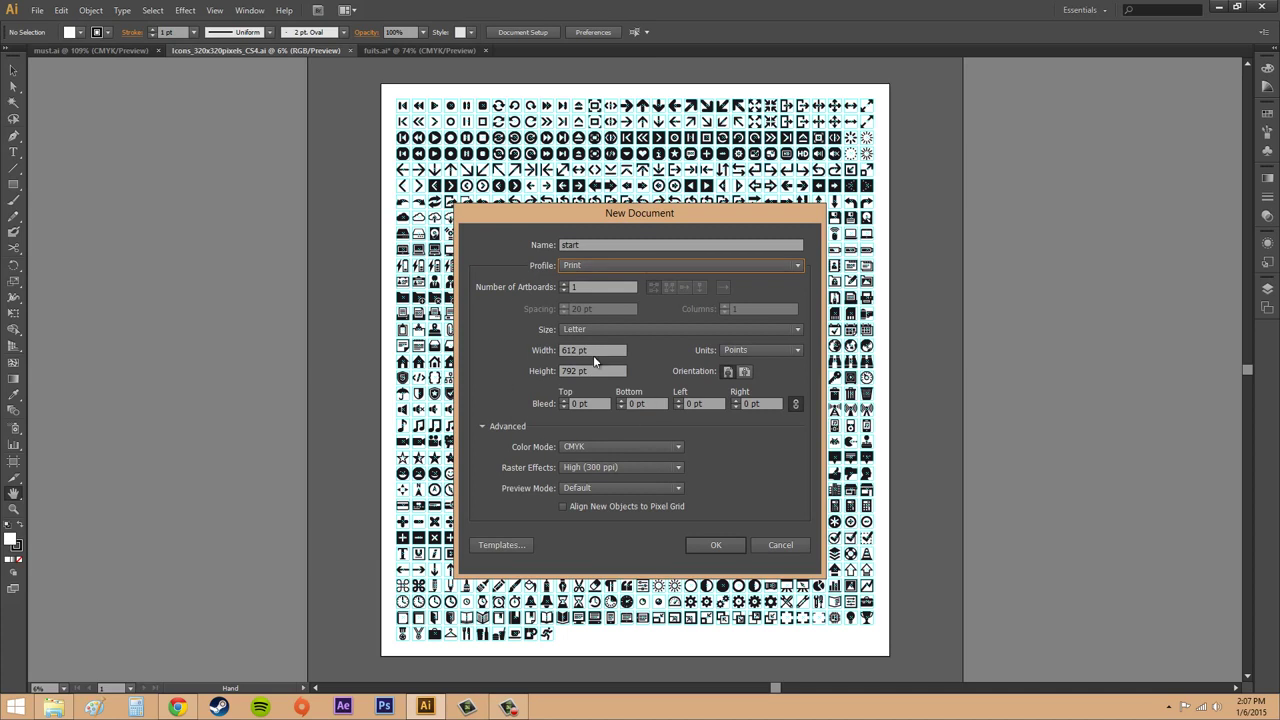
{"action": "left_click", "coordinate": [590, 328]}
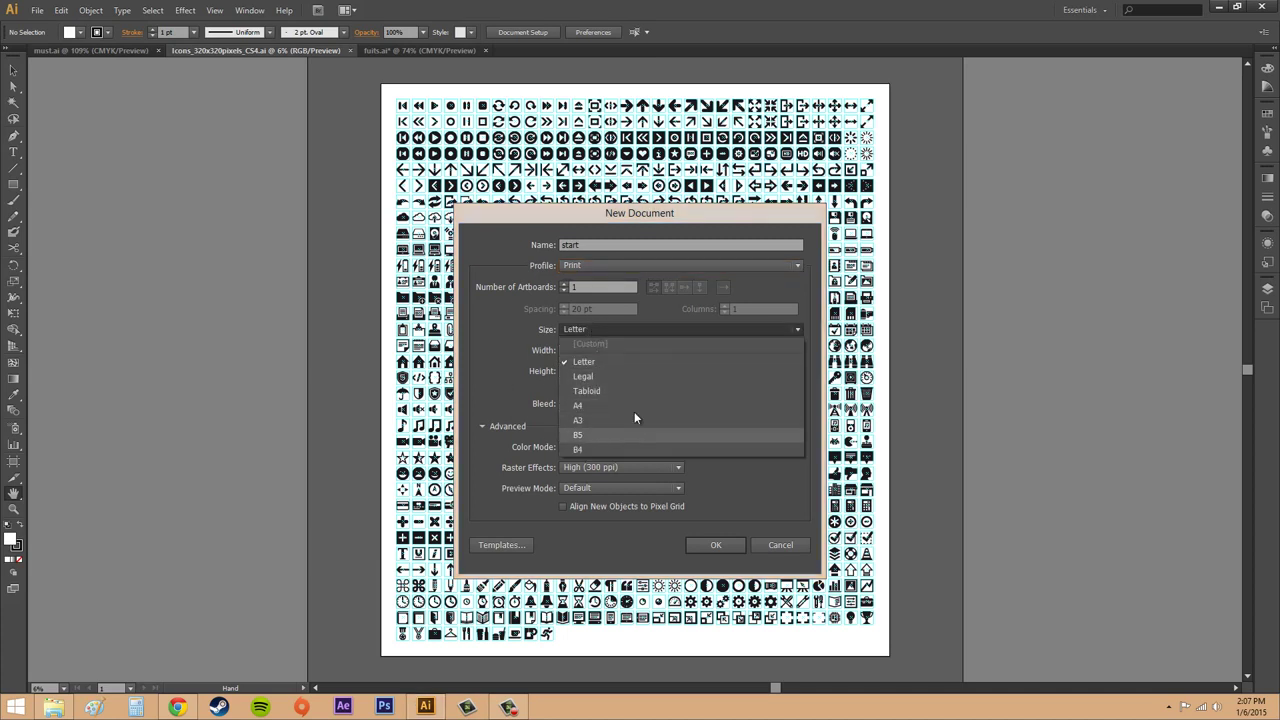
{"action": "left_click", "coordinate": [572, 333]}
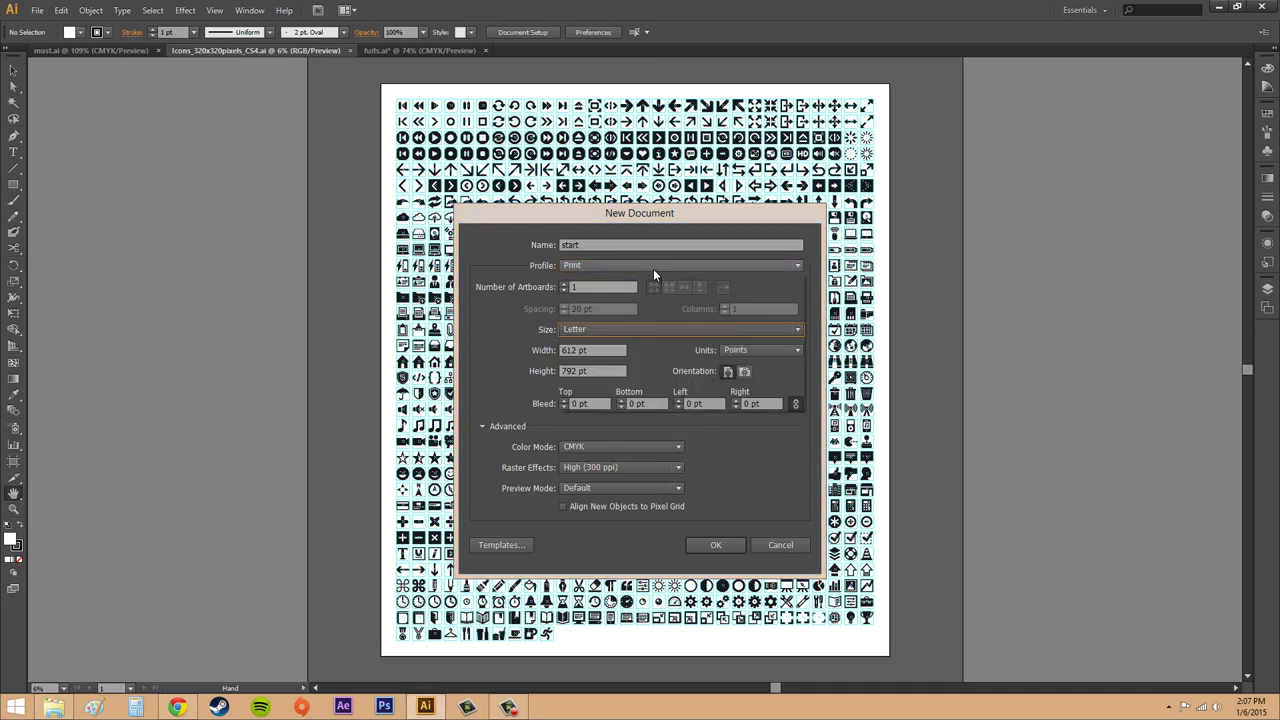
{"action": "left_click", "coordinate": [653, 267]}
{"action": "left_click", "coordinate": [651, 264]}
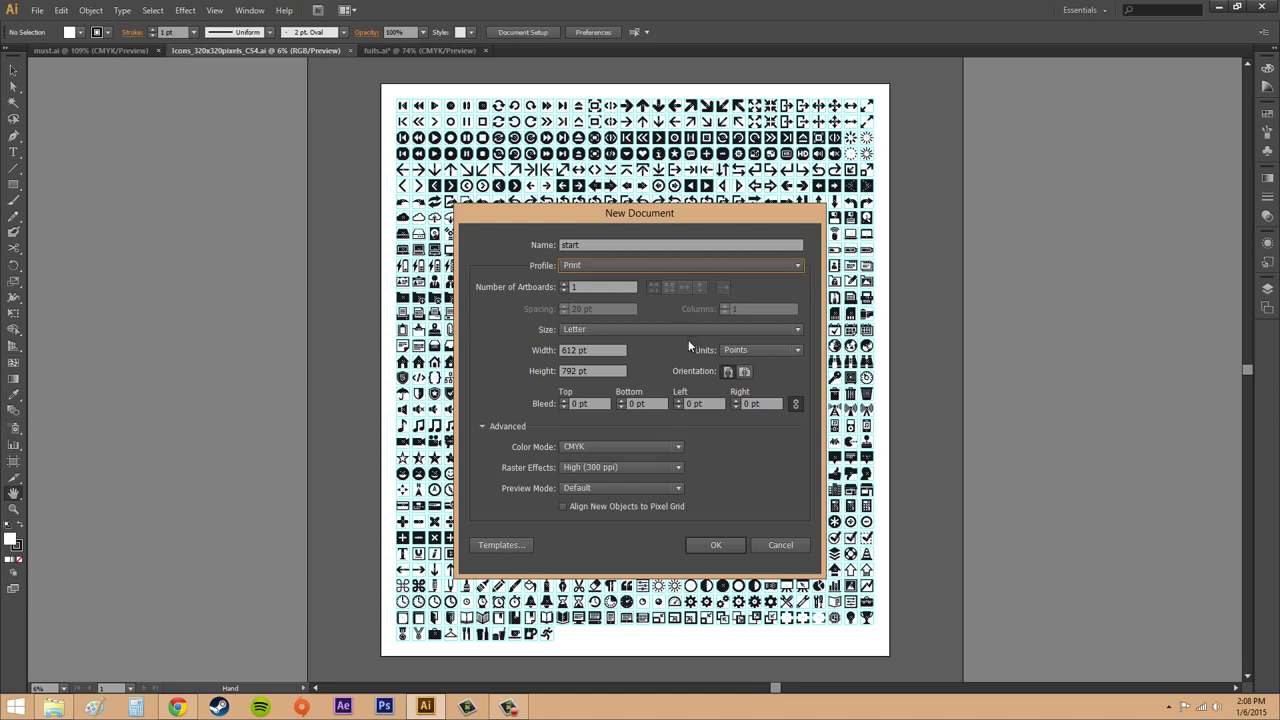
{"action": "left_click", "coordinate": [720, 545]}
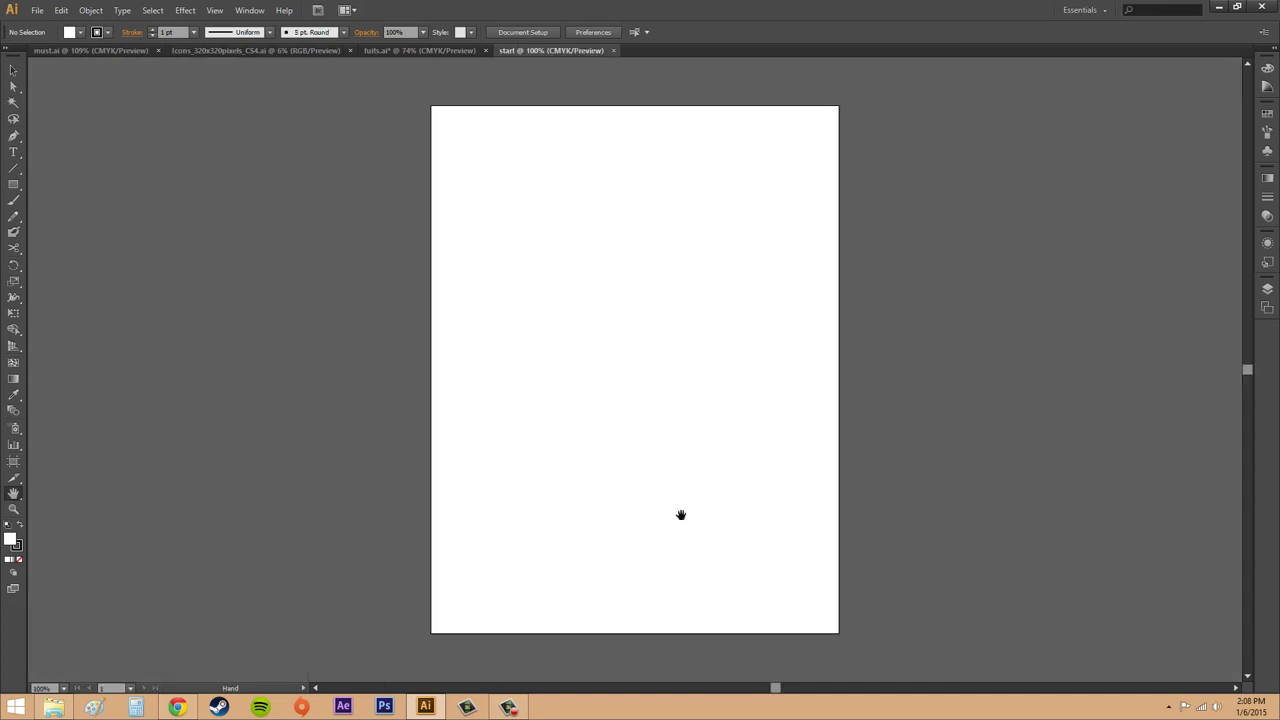